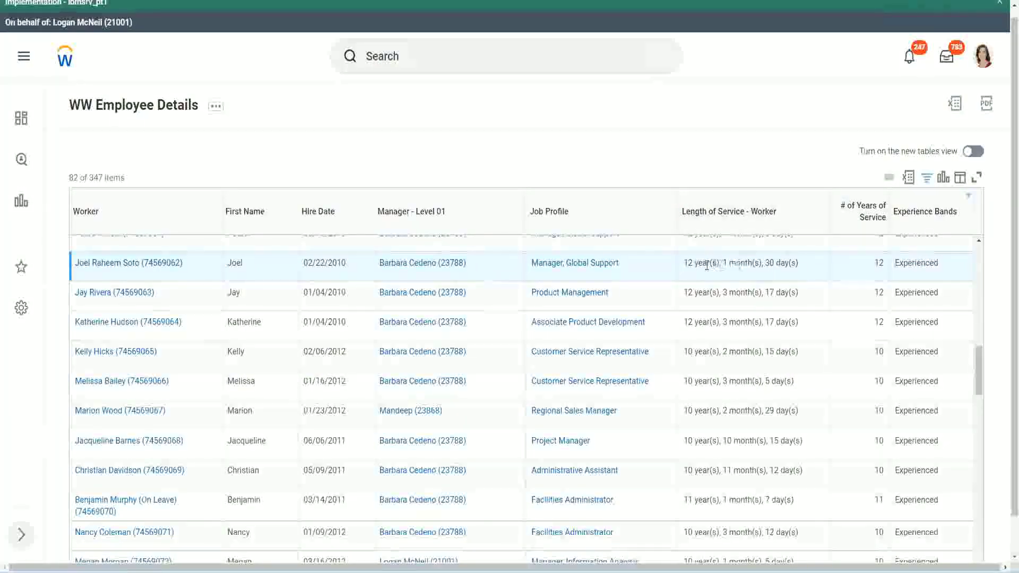
- Compare Length of Service with # of Years of Service for the Manager, Global Support row
left_click_drag(690, 265, 683, 263)
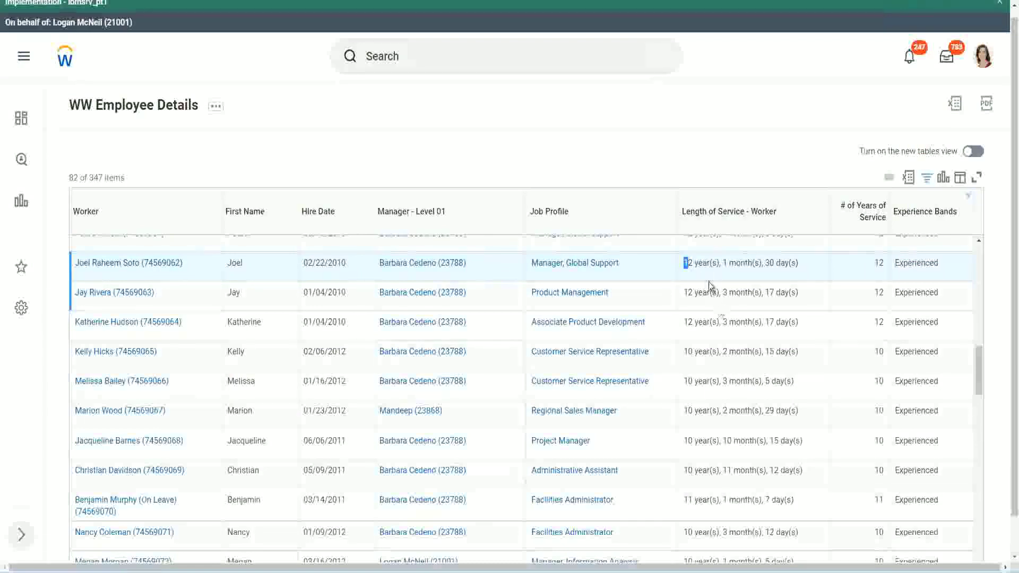
left_click(719, 262)
left_click_drag(685, 262, 781, 263)
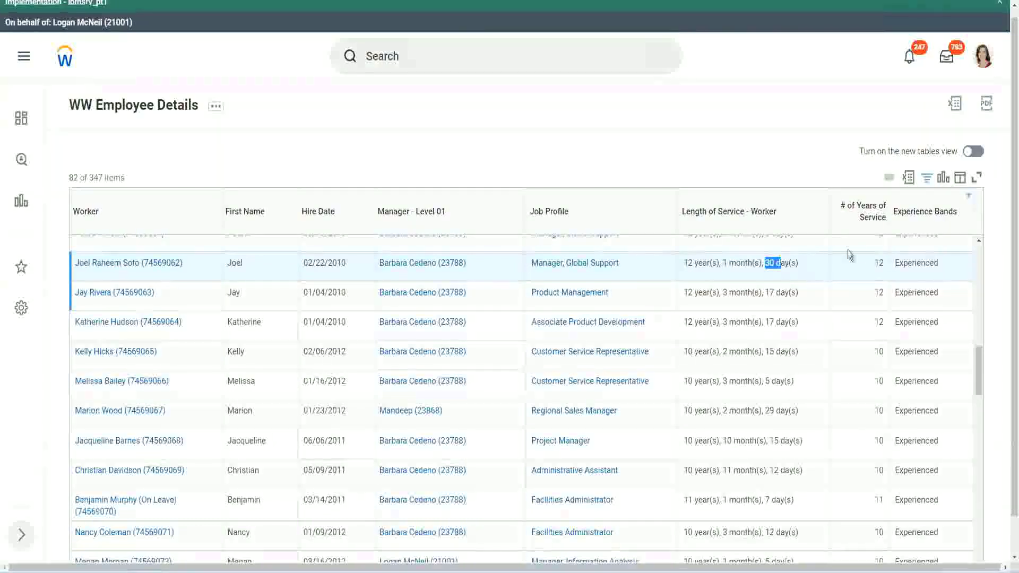
left_click(854, 277)
double_click(853, 273)
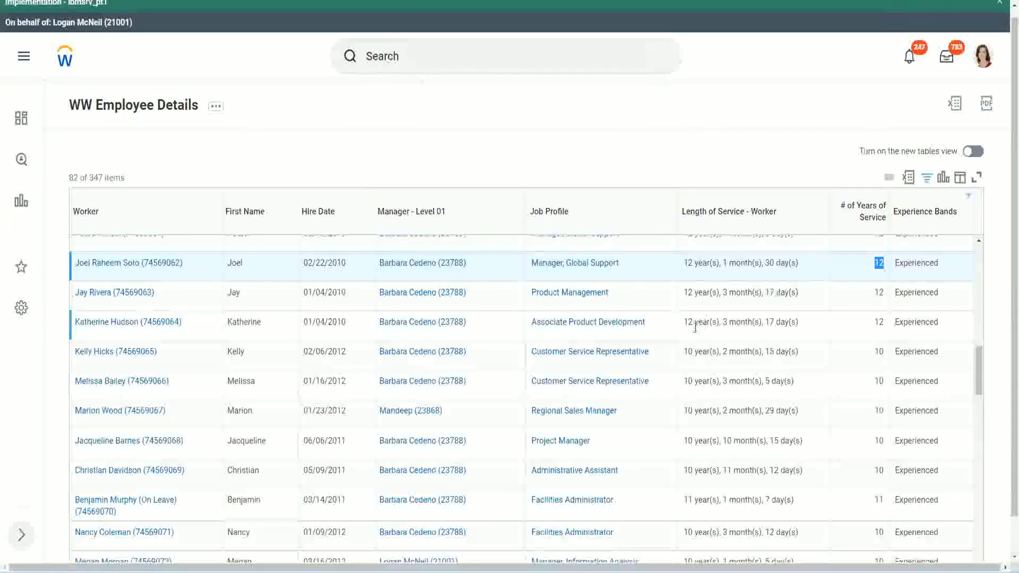
- Compare the years, months and days in Length of Service with # of Years of Service for the Administrative Assistant row
left_click(705, 471)
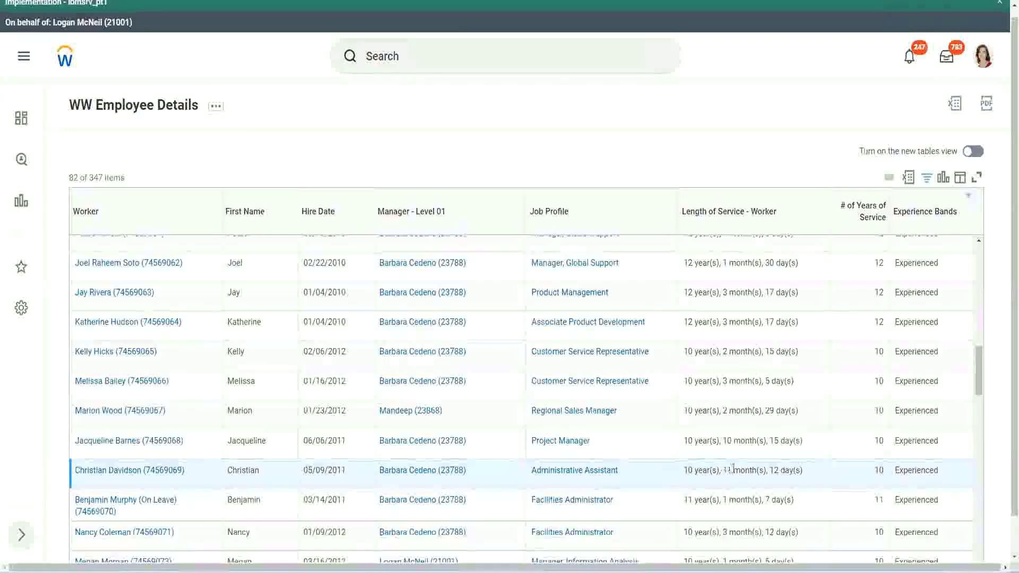
left_click_drag(724, 470, 780, 471)
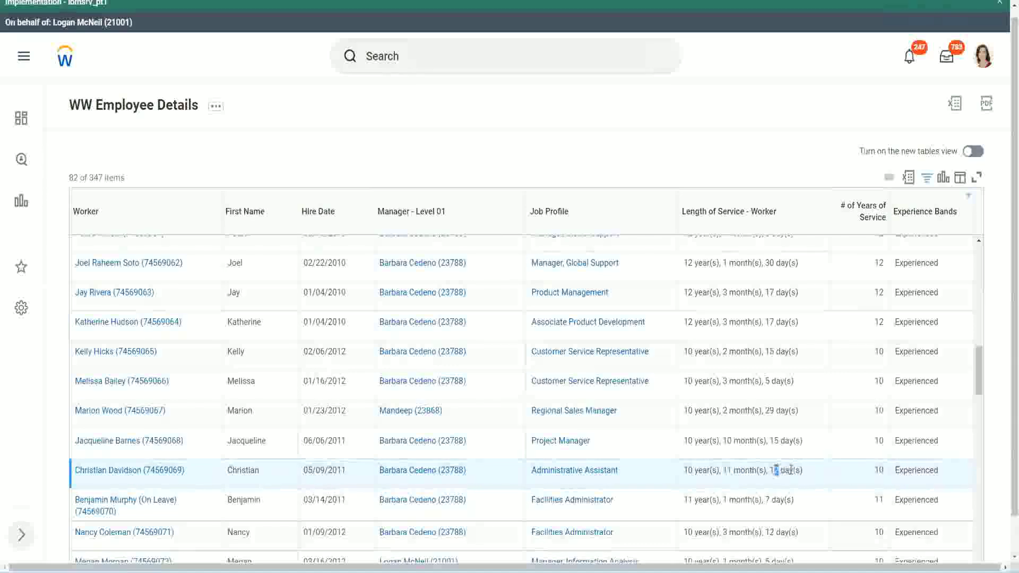
left_click(791, 471)
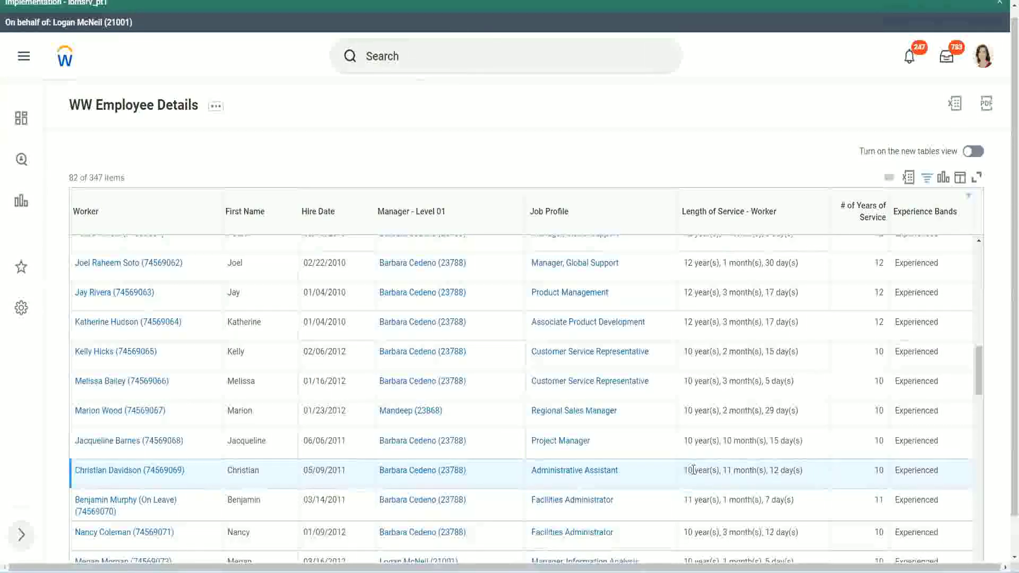
double_click(878, 471)
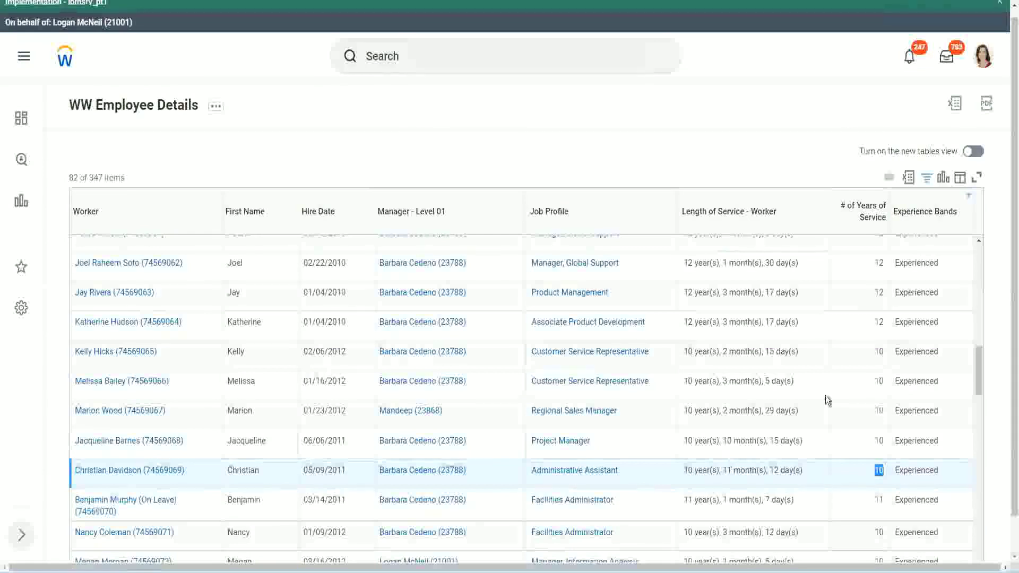
left_click(876, 335)
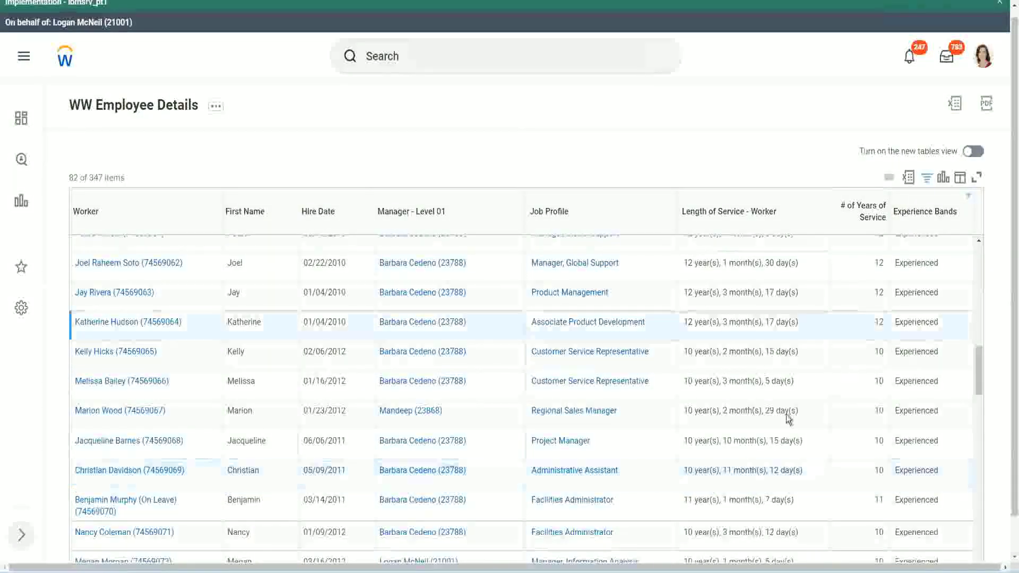
double_click(692, 469)
left_click(771, 467)
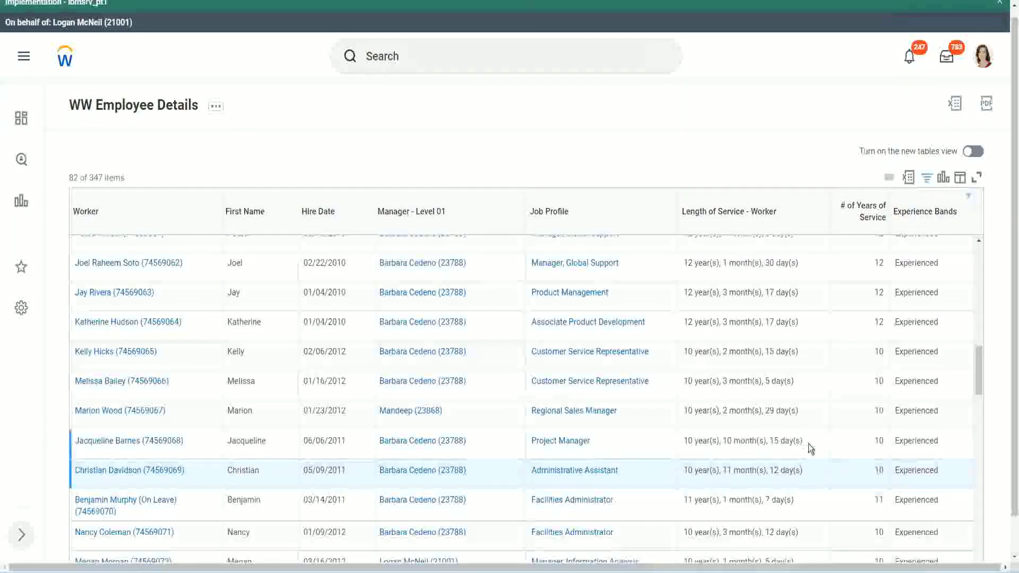
- Check Length of Service against # of Years of Service across the Manager, Global Support, Administrative Assistant and Project Manager rows
double_click(881, 263)
left_click_drag(683, 263, 812, 263)
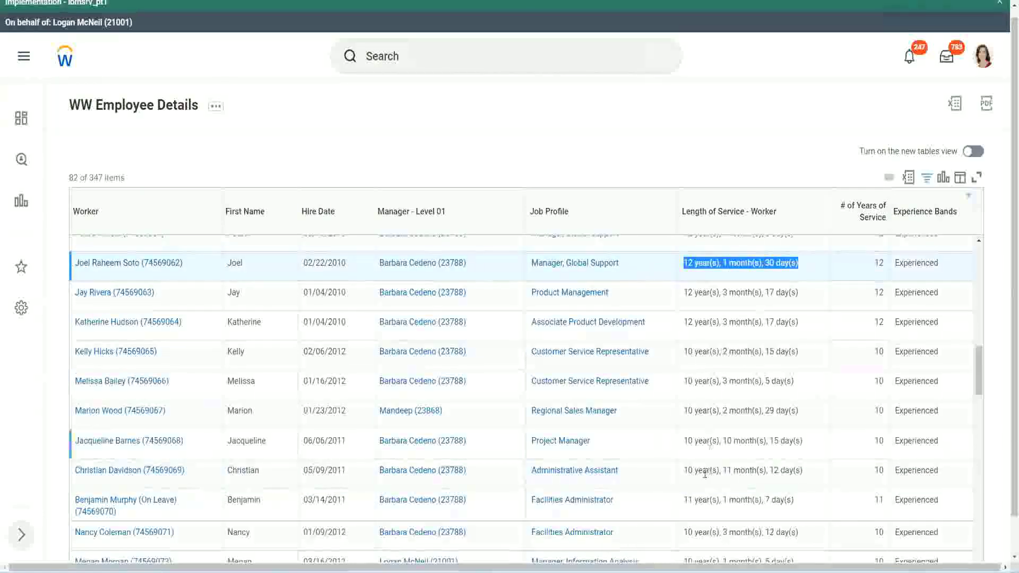
left_click(791, 470)
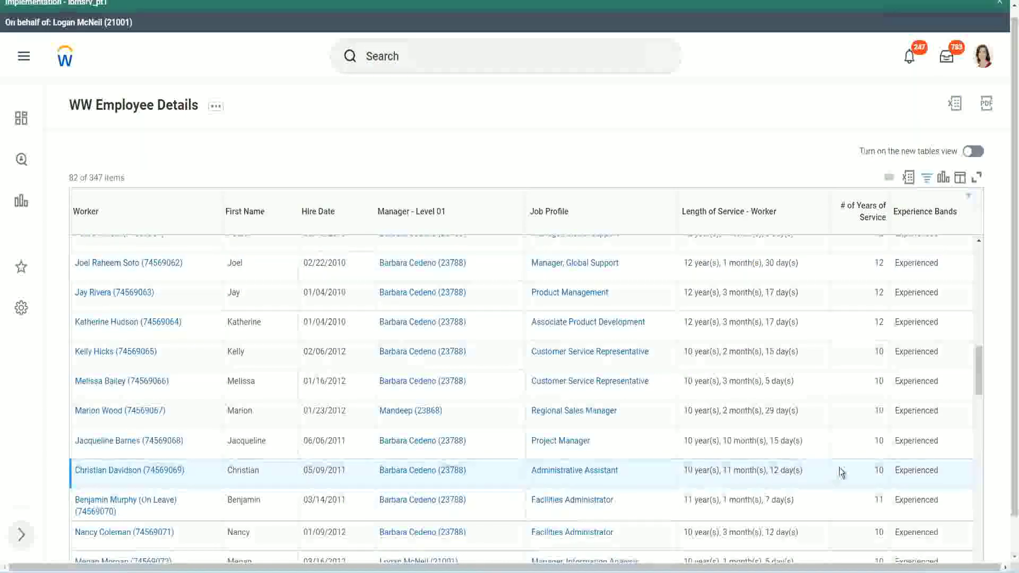
double_click(876, 470)
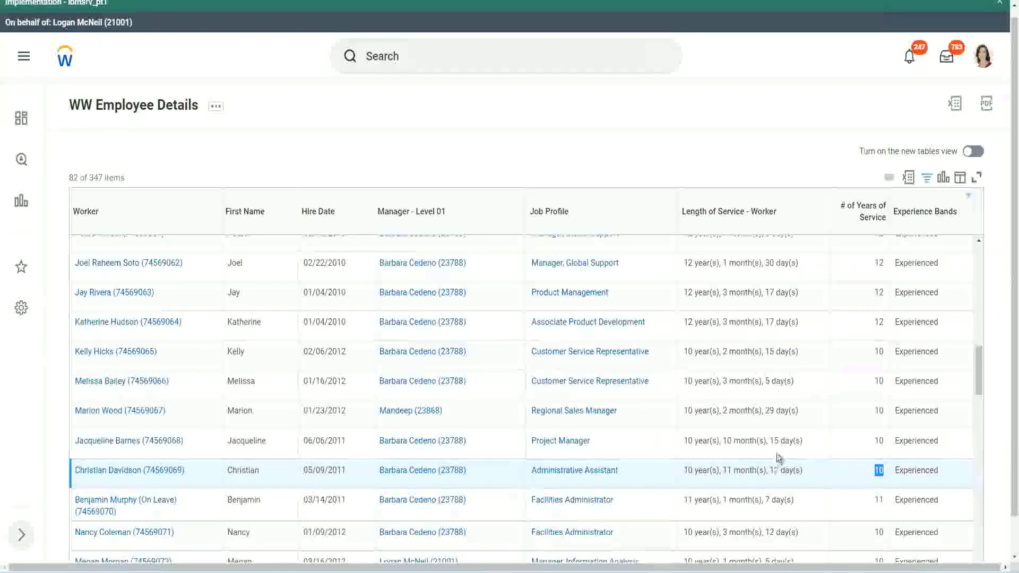
left_click(842, 474)
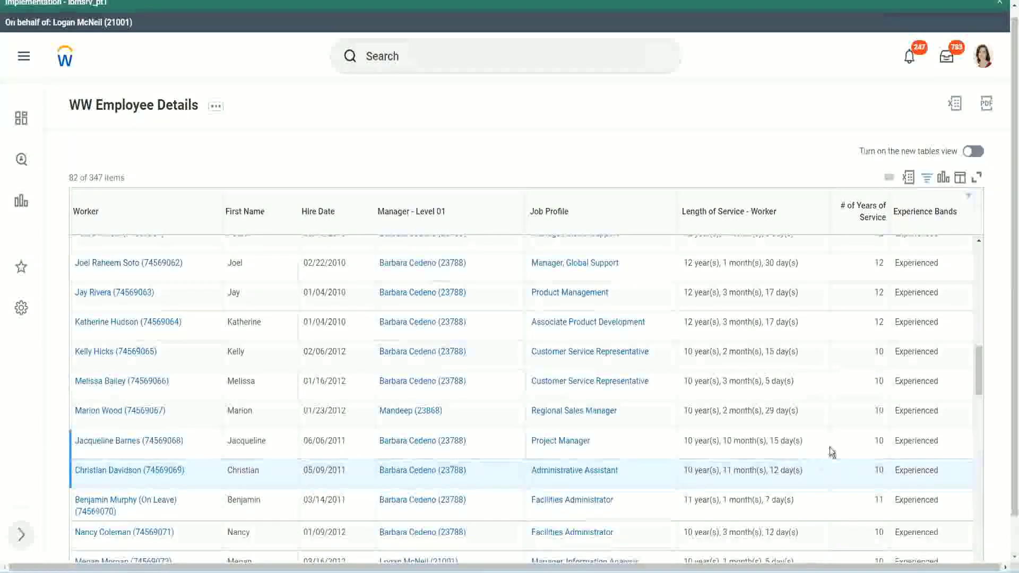
left_click(849, 441)
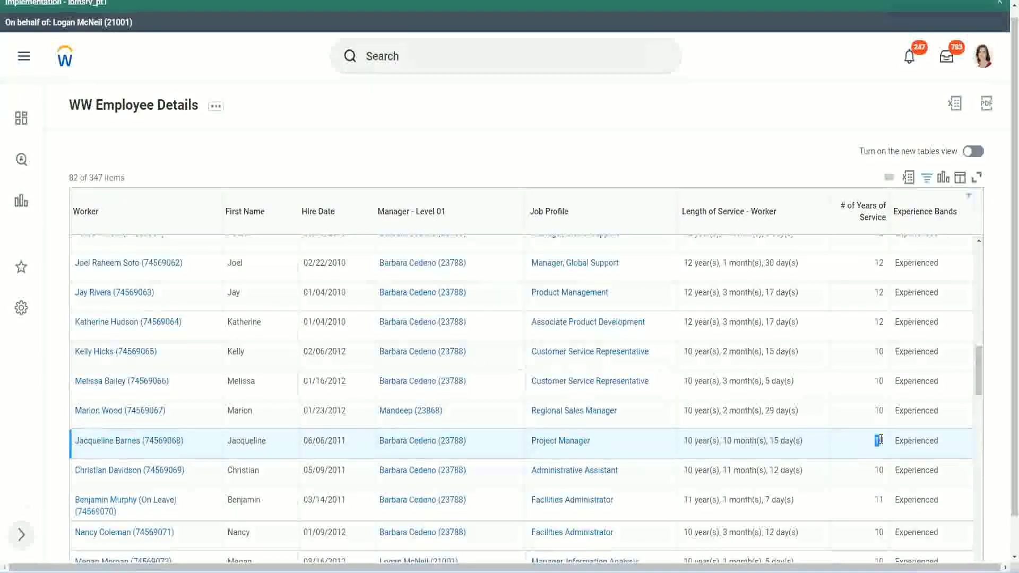
double_click(728, 441)
left_click(761, 441)
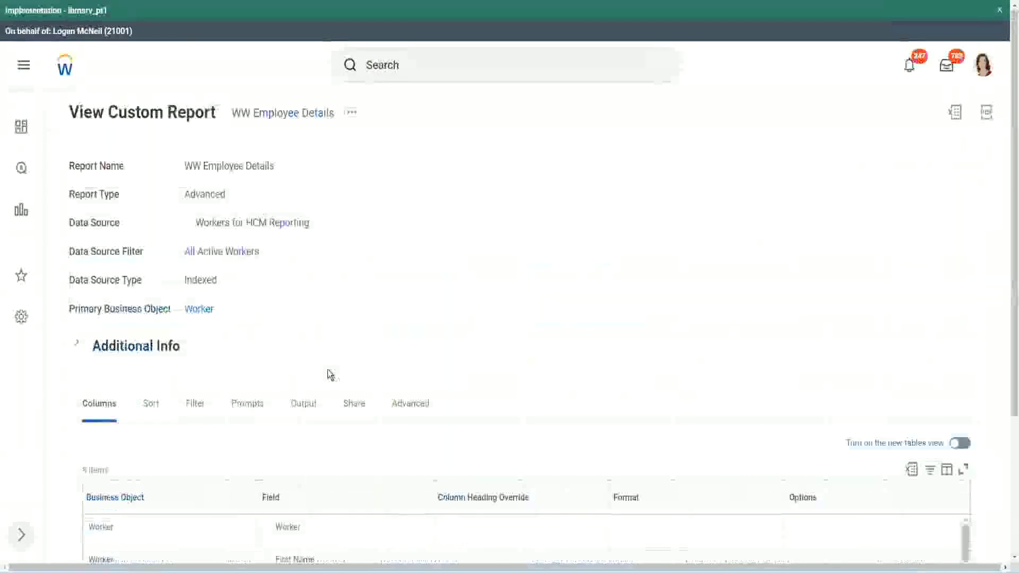
- Open the report's Experience Bands calculated field and review its conditions and return values
scroll(331, 371, "down", 5)
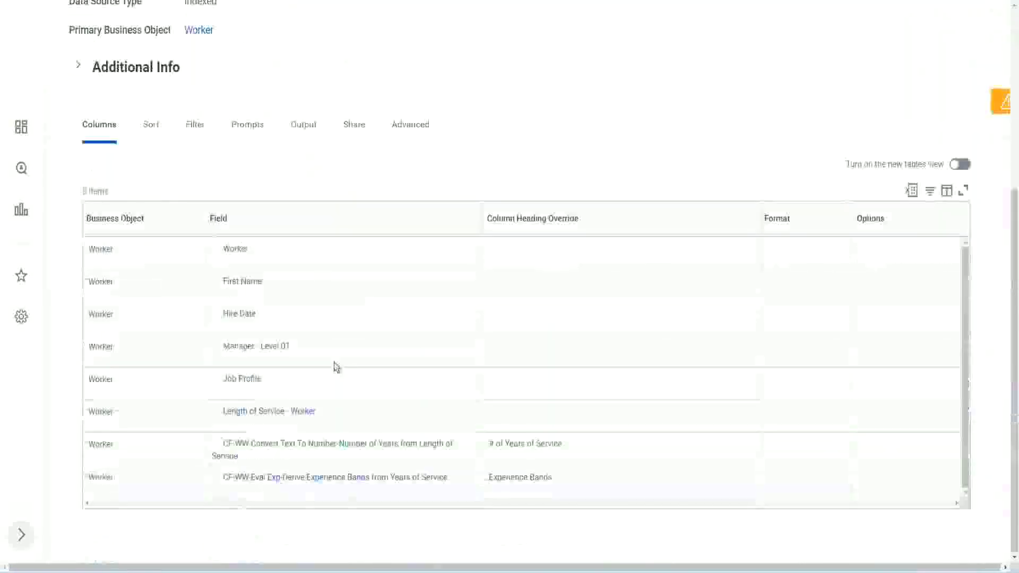
right_click(276, 482)
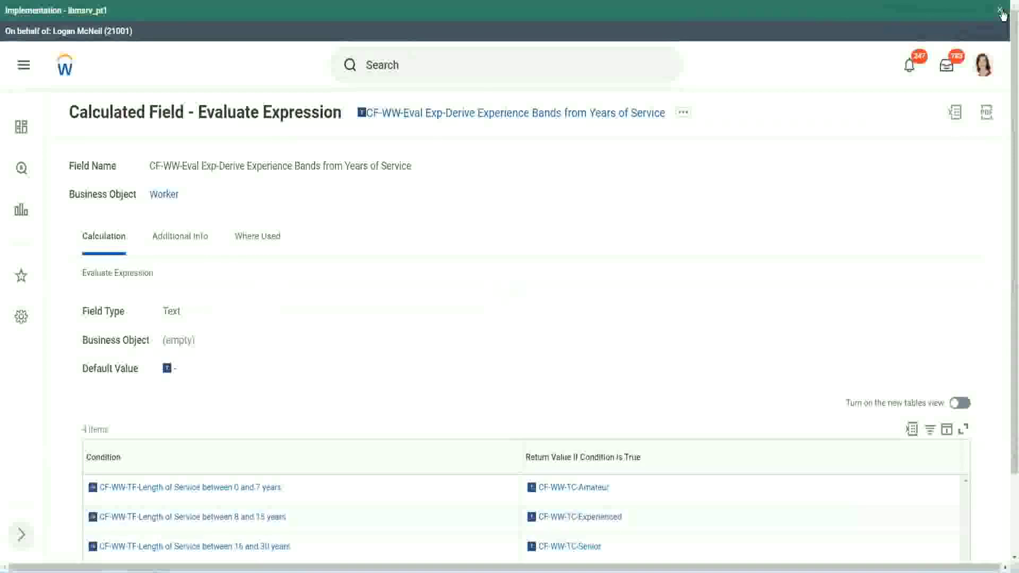
left_click(1000, 12)
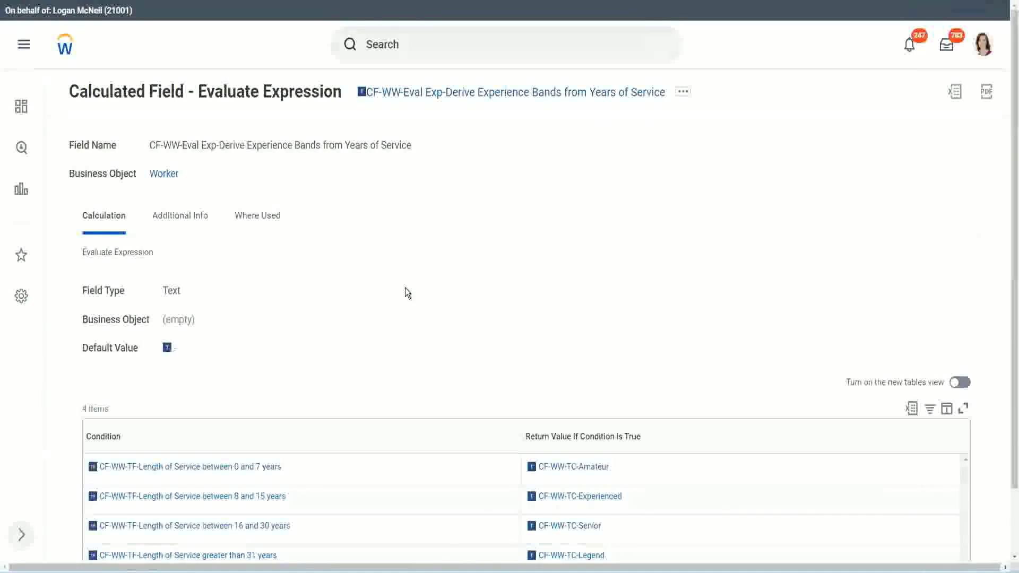
scroll(414, 297, "down", 1)
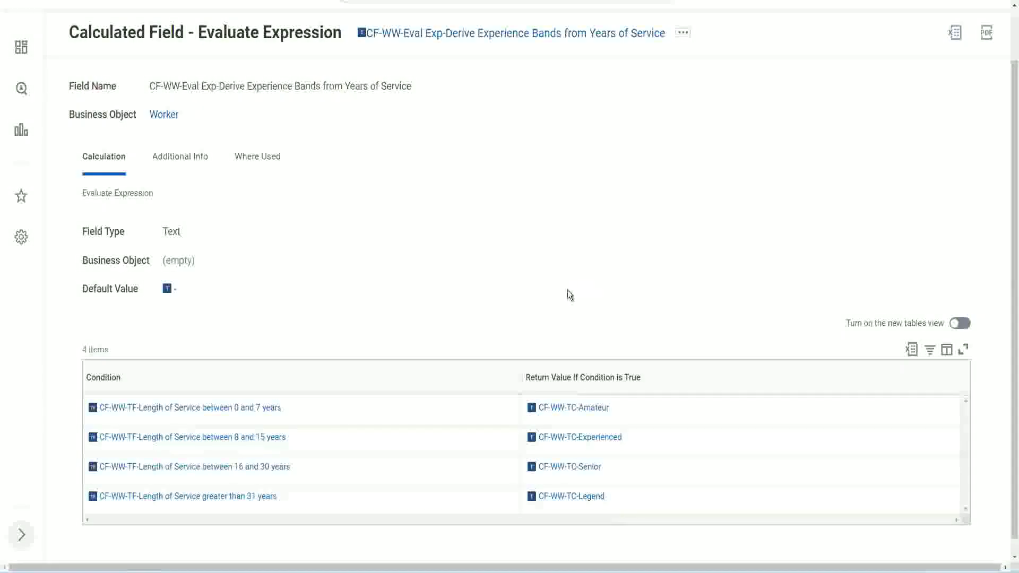
left_click(461, 375)
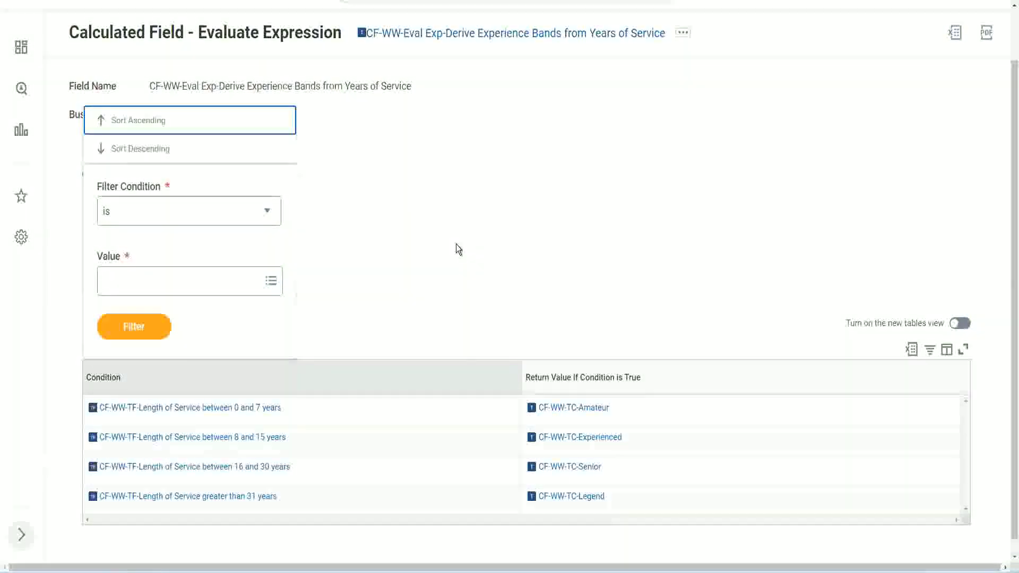
left_click(459, 249)
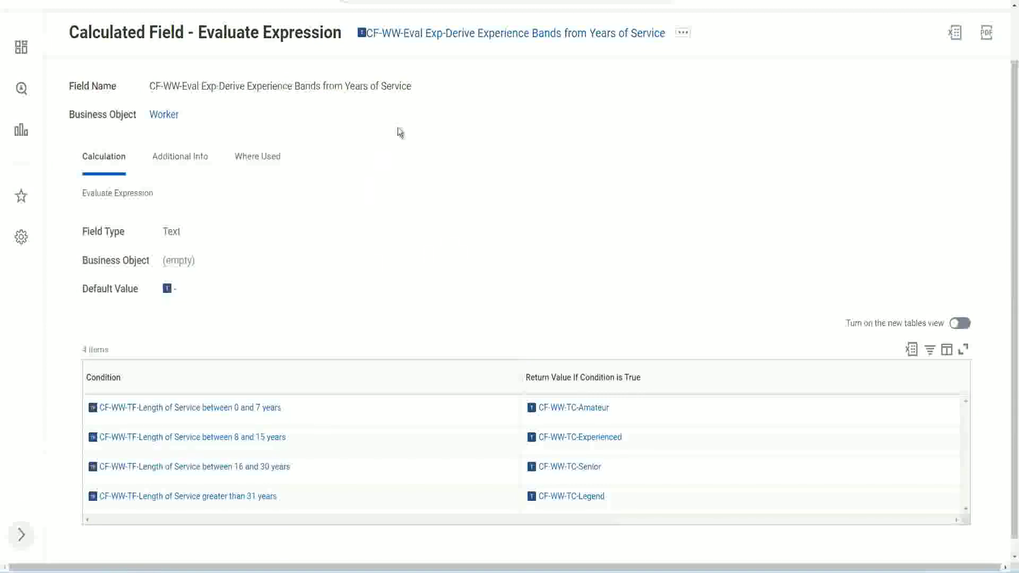
- Copy the name text of the calculated field CF-WW-Eval Exp-Derive Experience Bands from Years of Service
right_click(448, 37)
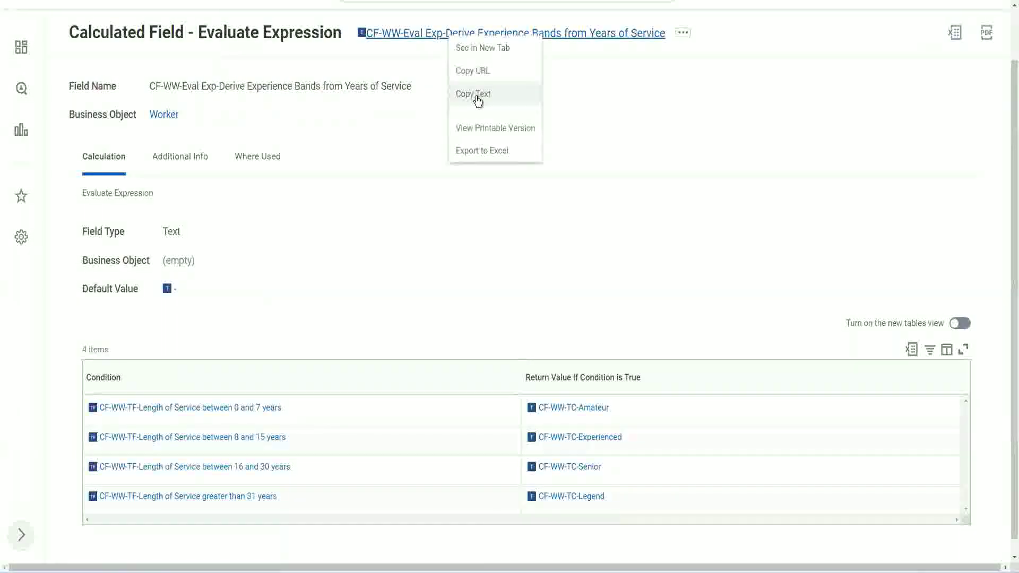
left_click(478, 96)
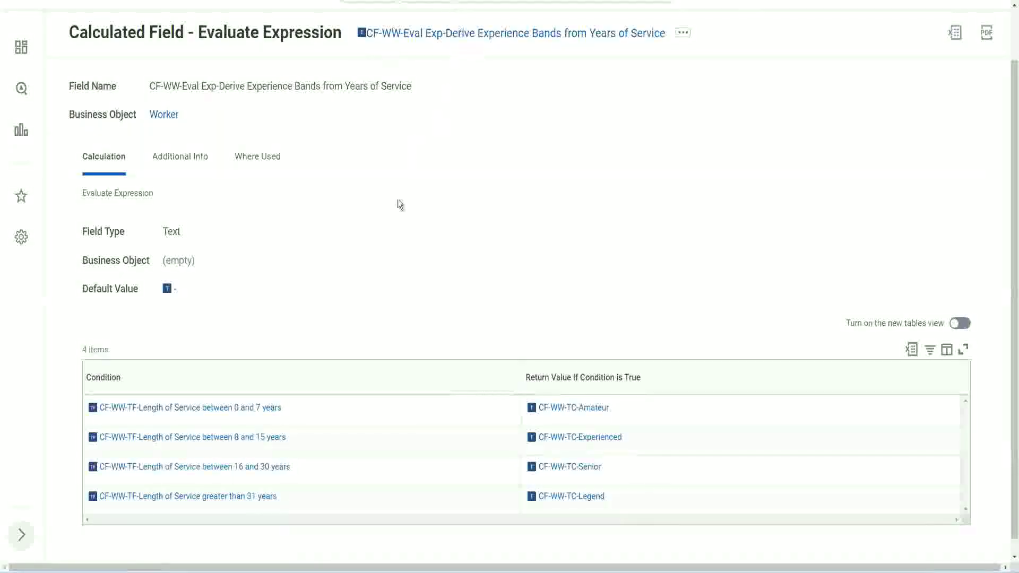
scroll(396, 212, "up", 2)
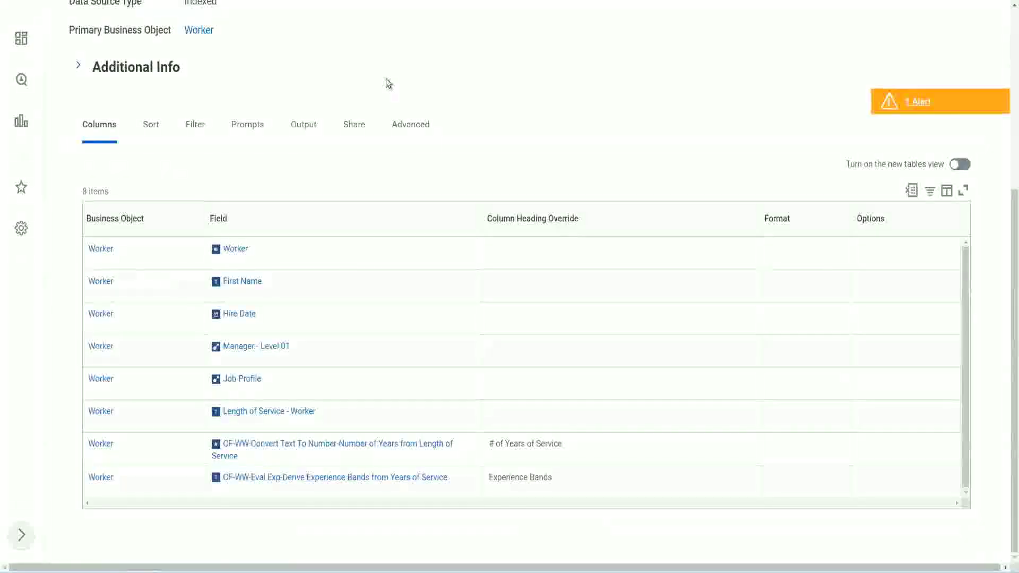
- Search for the Create Calculated Field task, open it and paste the copied name as the Field Name
scroll(413, 66, "up", 5)
left_click(414, 65)
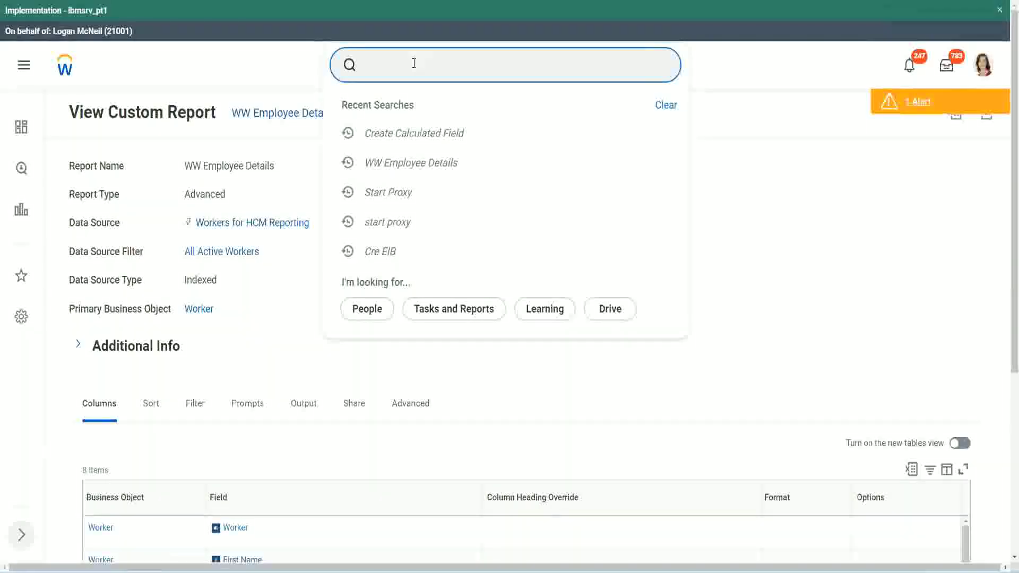
type("create cal field")
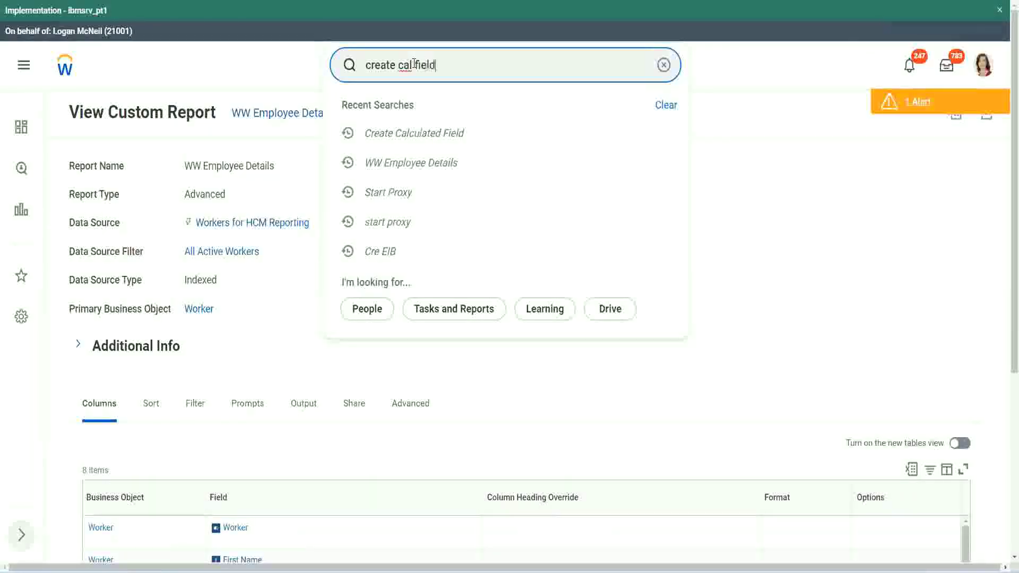
left_click(425, 109)
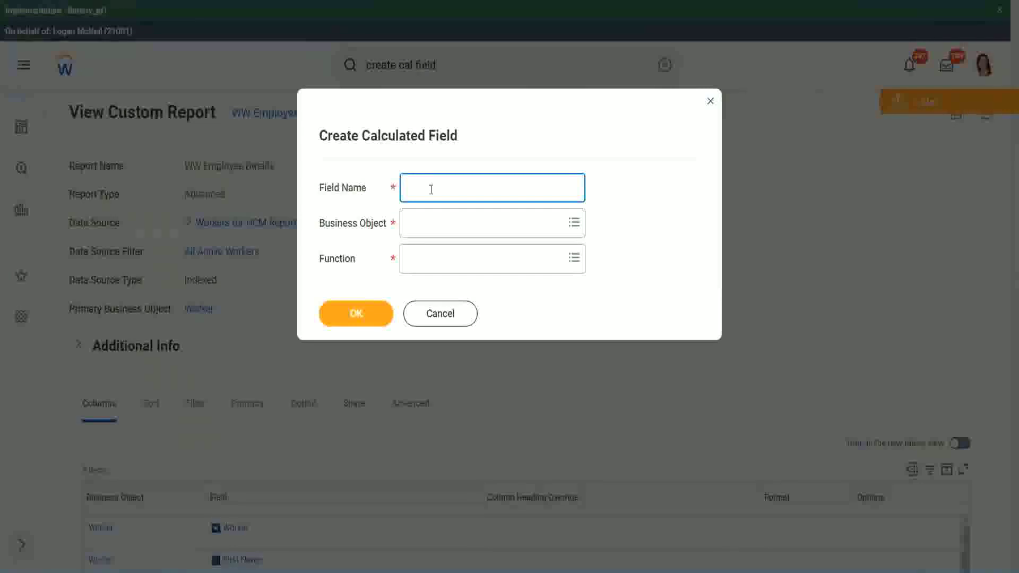
key("ctrl+v")
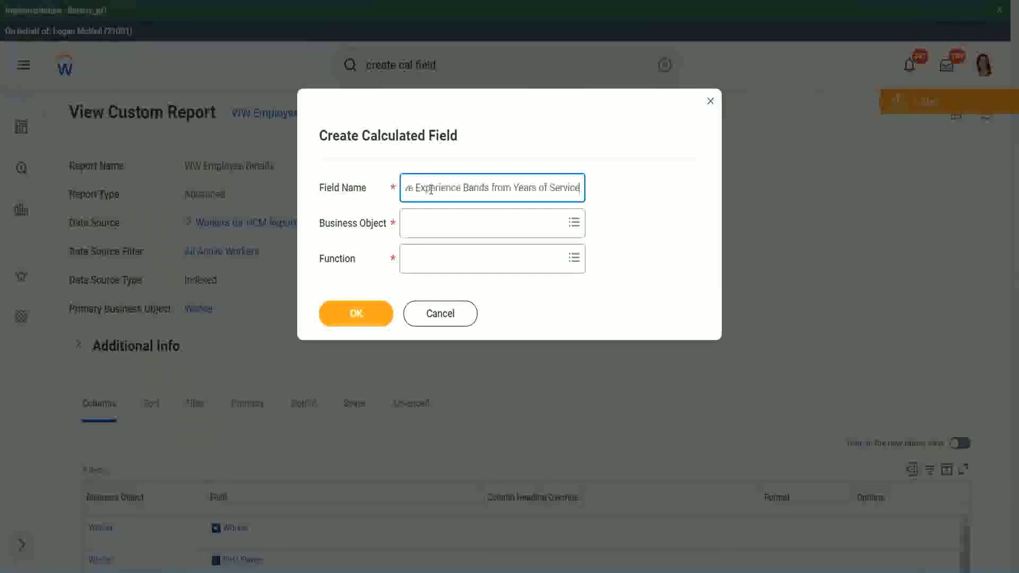
- Insert the word "Bands" after "CF-WW-Eval Exp" in the new calculated field's name
left_click_drag(457, 187, 371, 170)
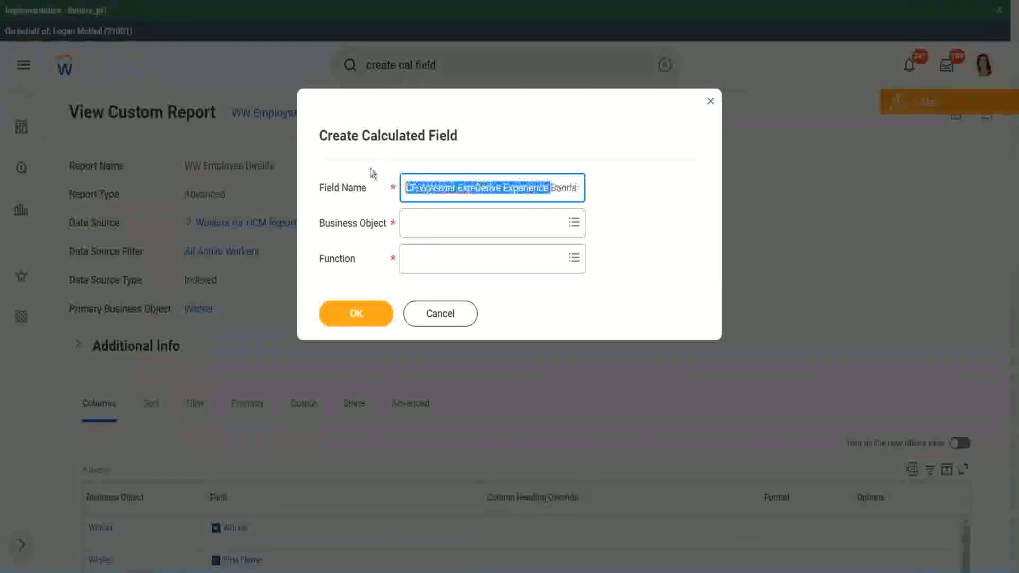
left_click(463, 189)
double_click(465, 189)
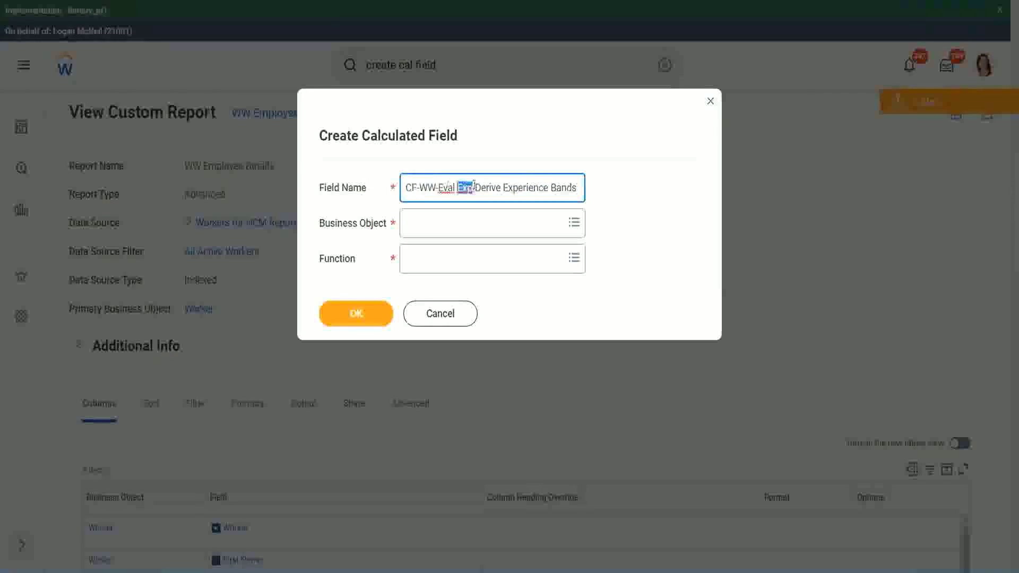
left_click(472, 188)
type("bands")
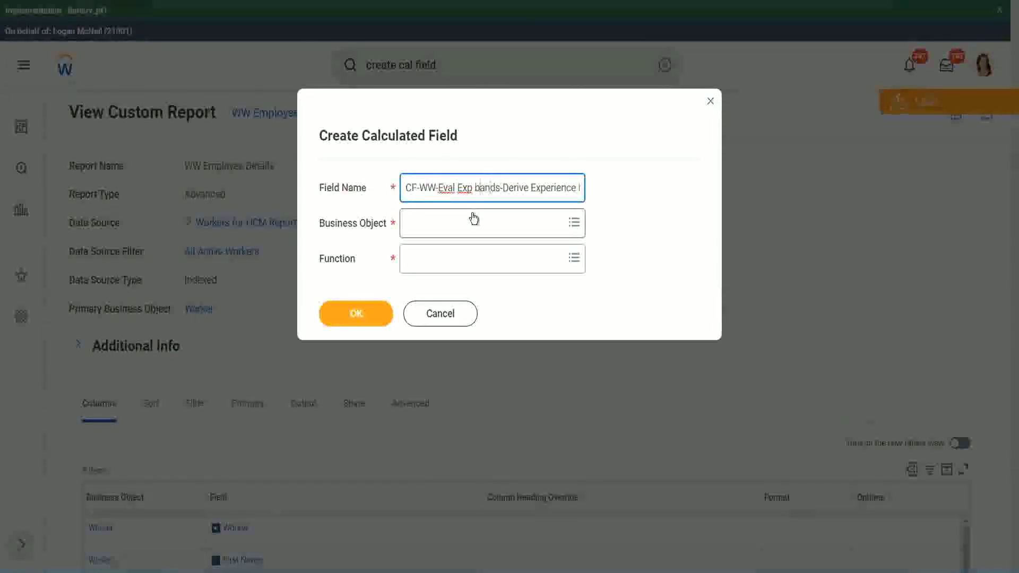
key("Left")
key("Left")
key("Left")
key("Left")
key("Left")
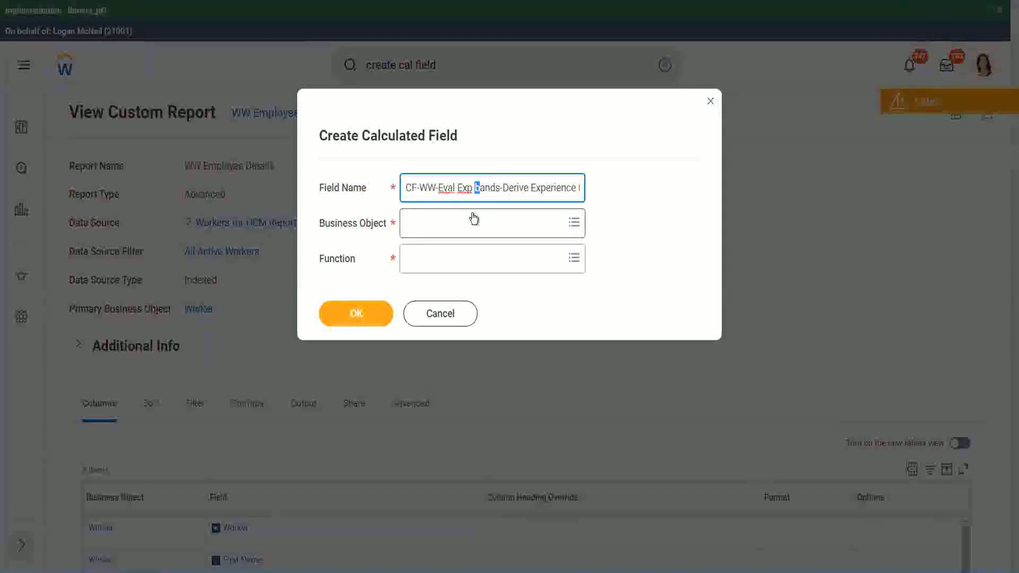
key("Delete")
type("B")
key("Right")
key("Right")
key("Right")
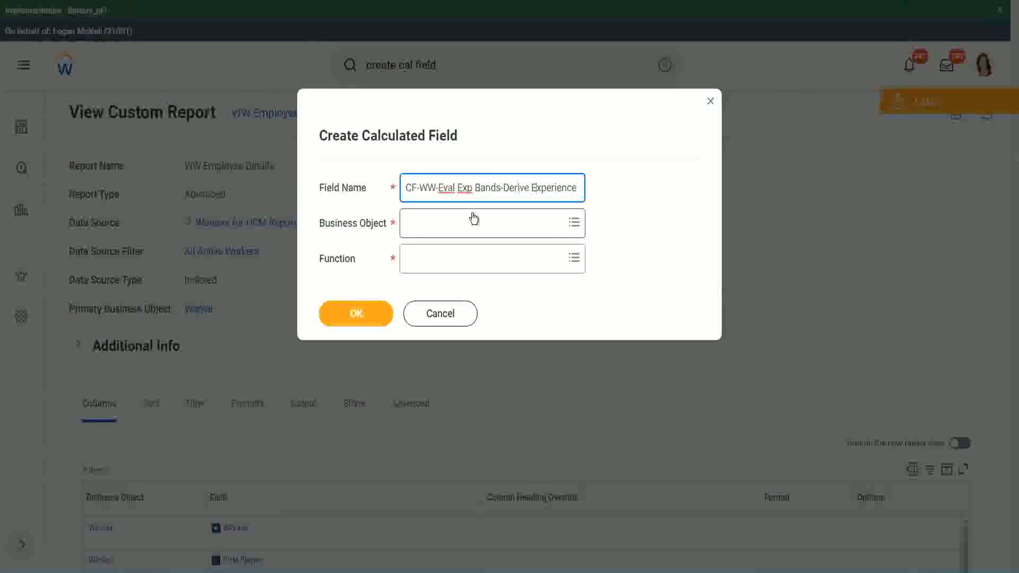
- Replace the word "Derive" with "Determine" in the new calculated field's name
key("End")
type("s from Years of")
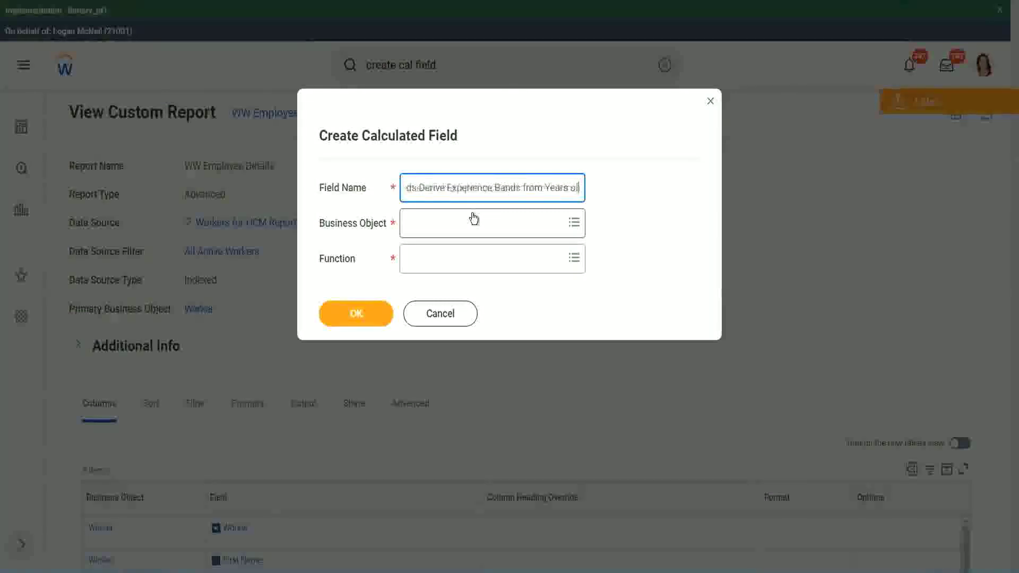
key("Left")
key("Left")
key("Left")
key("Left")
key("Left")
key("Left")
key("Left")
key("Left")
key("Left")
key("Left")
key("Left")
key("Left")
key("Left")
key("Left")
key("Left")
key("Left")
key("Left")
key("Left")
key("Left")
key("Left")
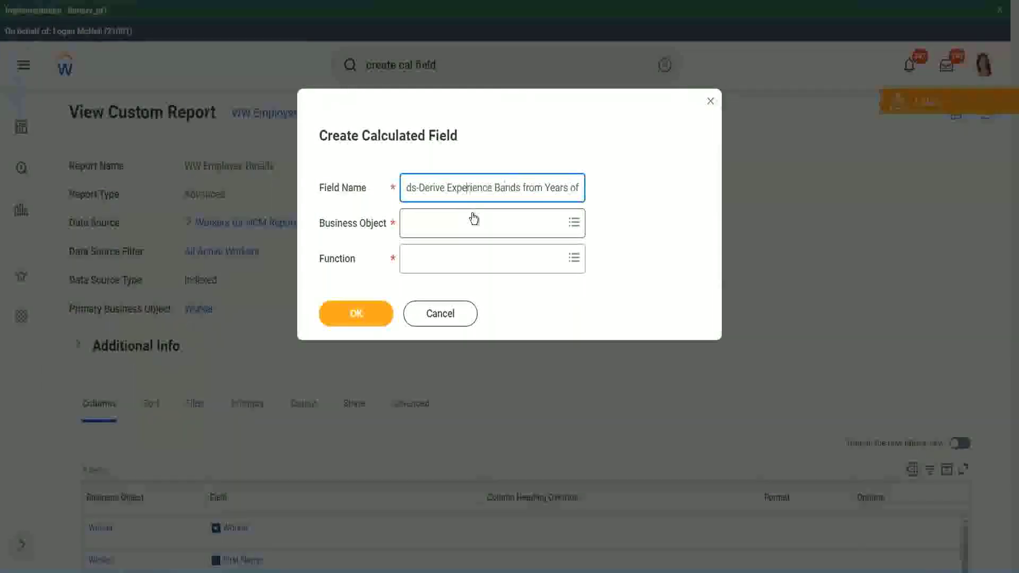
key("Left")
key("Left")
key("Left")
key("shift+Left")
key("shift+Left")
key("shift+Left")
key("shift+Left")
key("shift+Left")
key("shift+Left")
type("Determine")
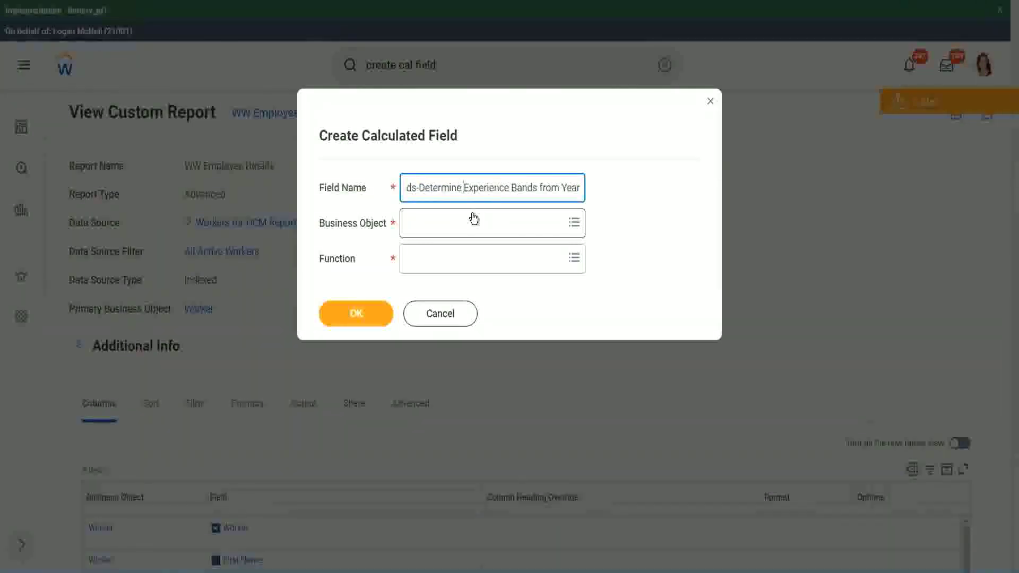
key("End")
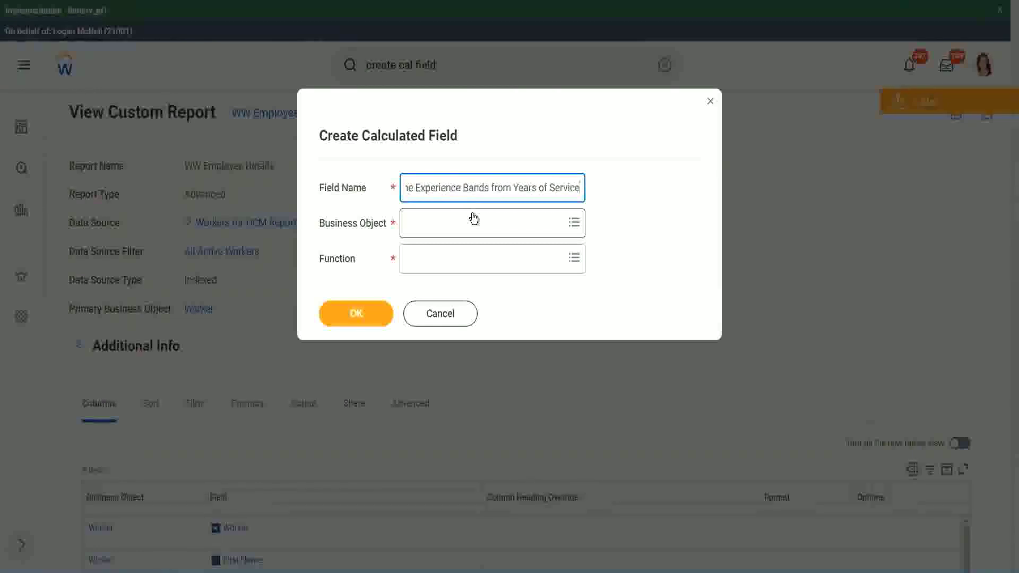
- Set the calculated field's Business Object to Worker and its Function to Evaluate Expression Band
left_click(453, 224)
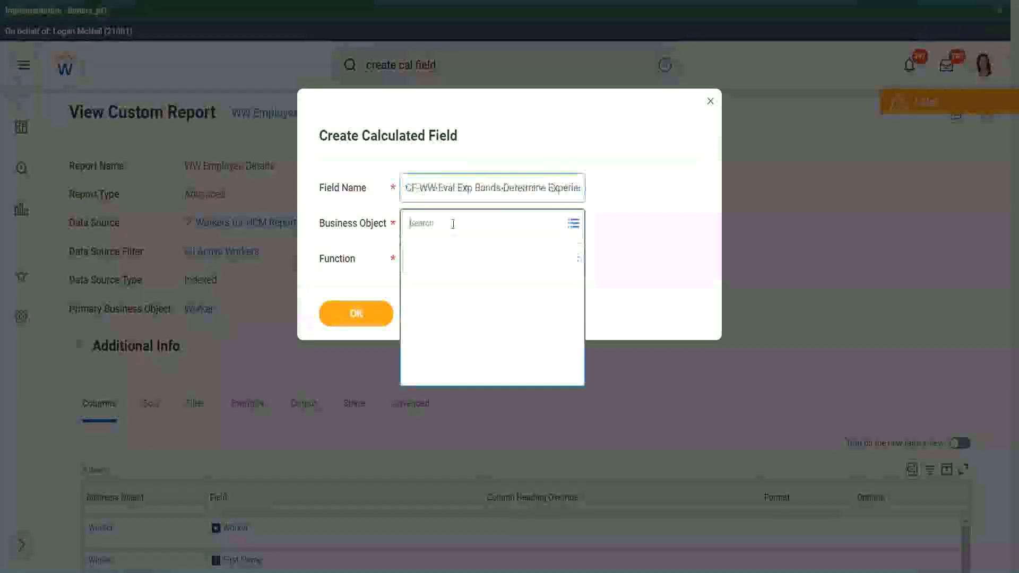
type("worker")
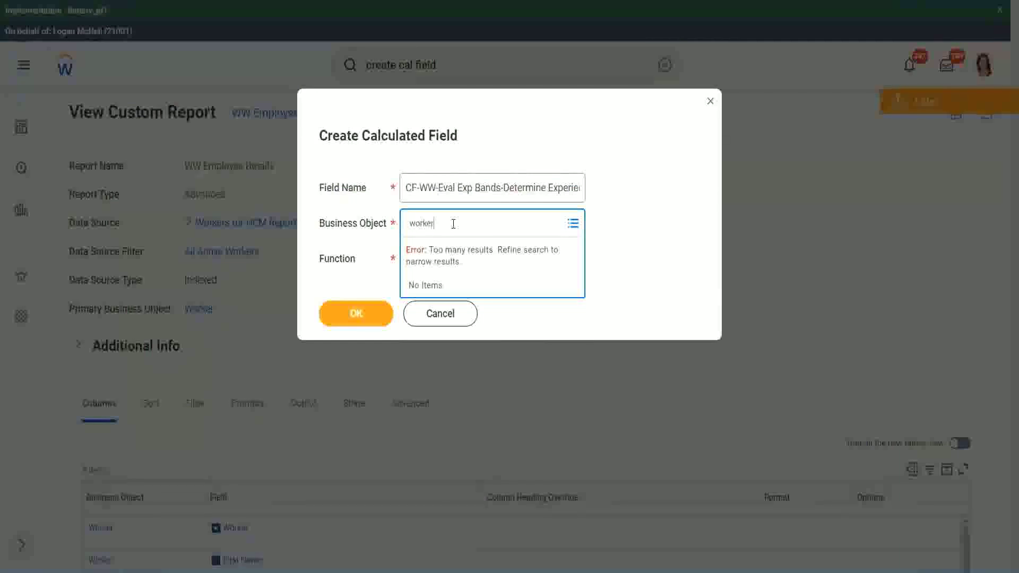
key("Return")
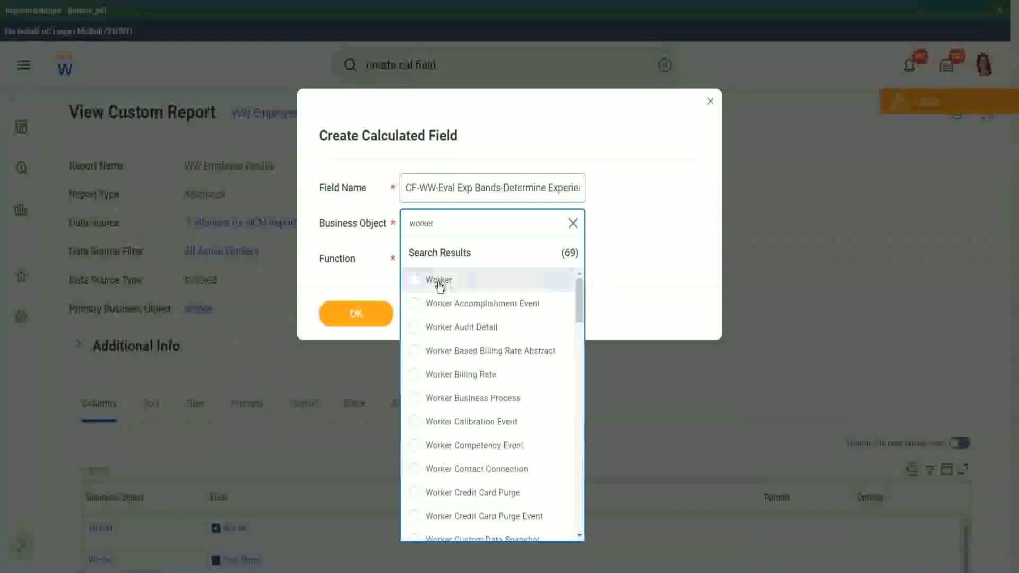
left_click(439, 286)
left_click(432, 256)
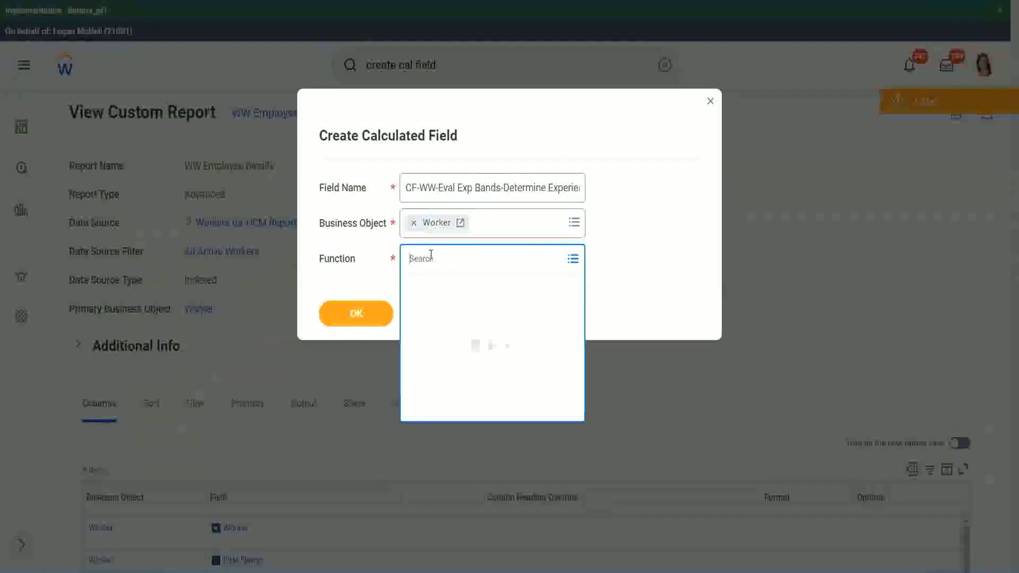
type("eval e")
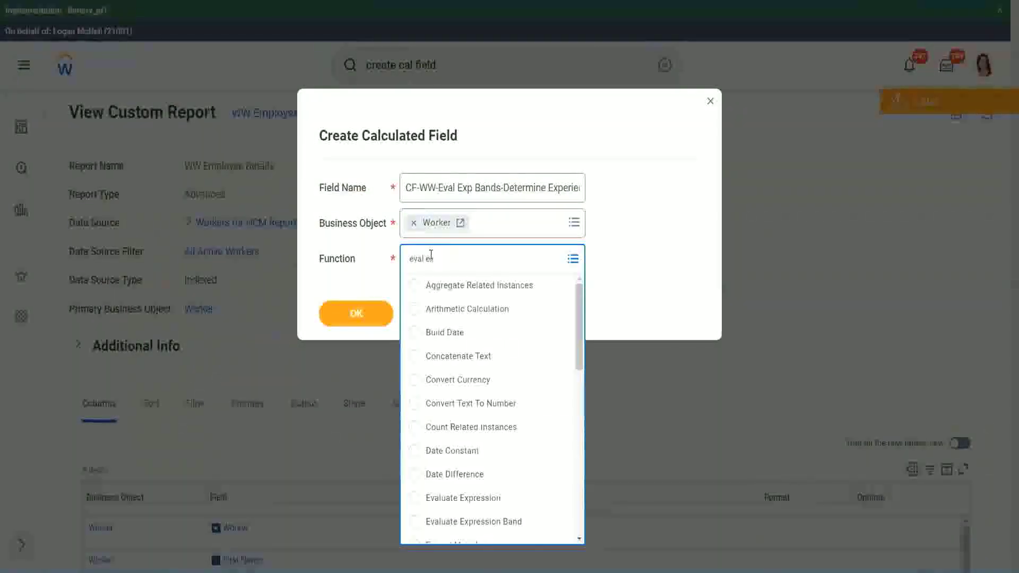
type("xp")
key("Return")
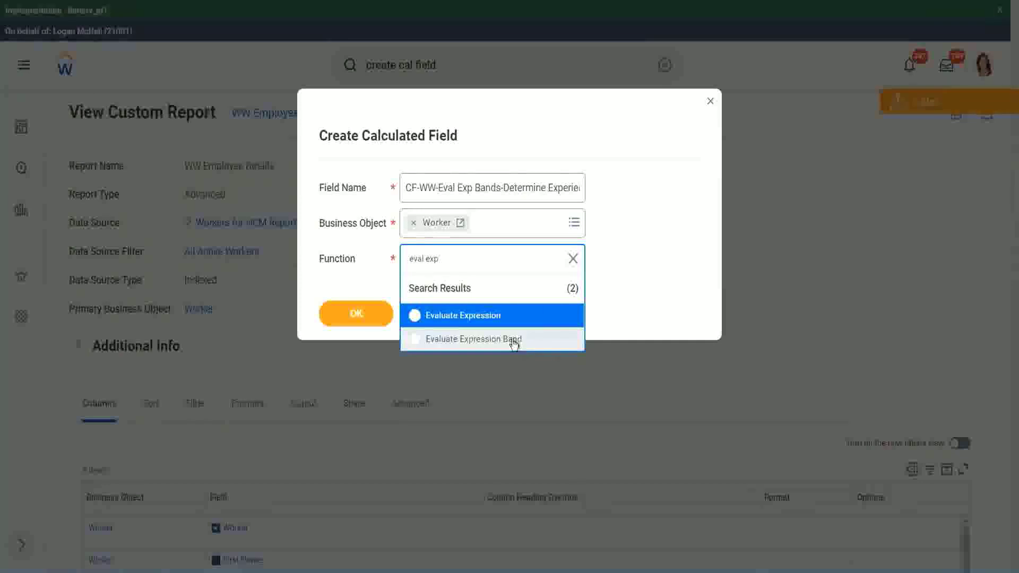
left_click(514, 342)
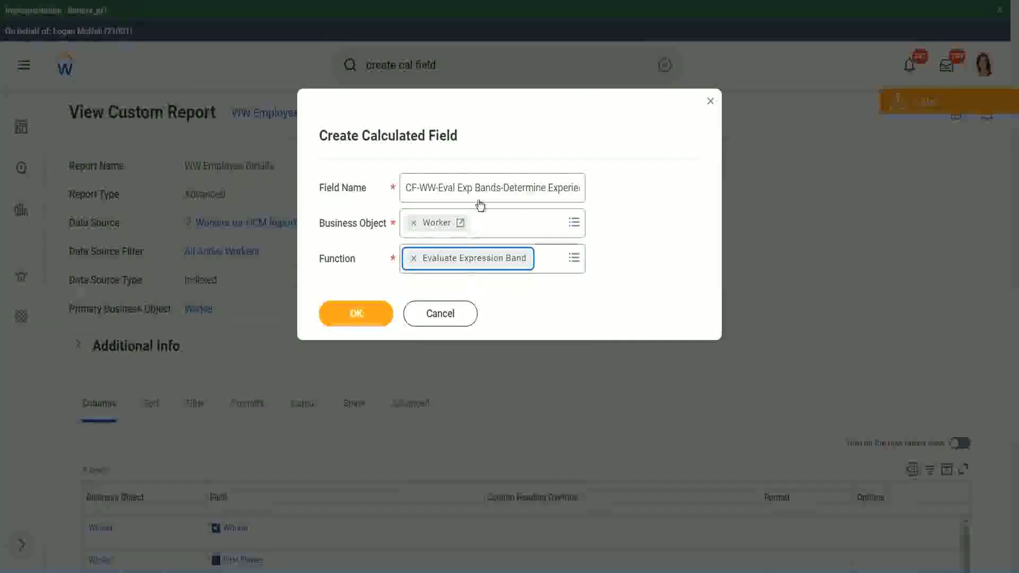
- Change "Bands" to "Band" after "CF-WW-Eval Exp" in the field name and confirm the calculated field's creation settings
left_click(500, 186)
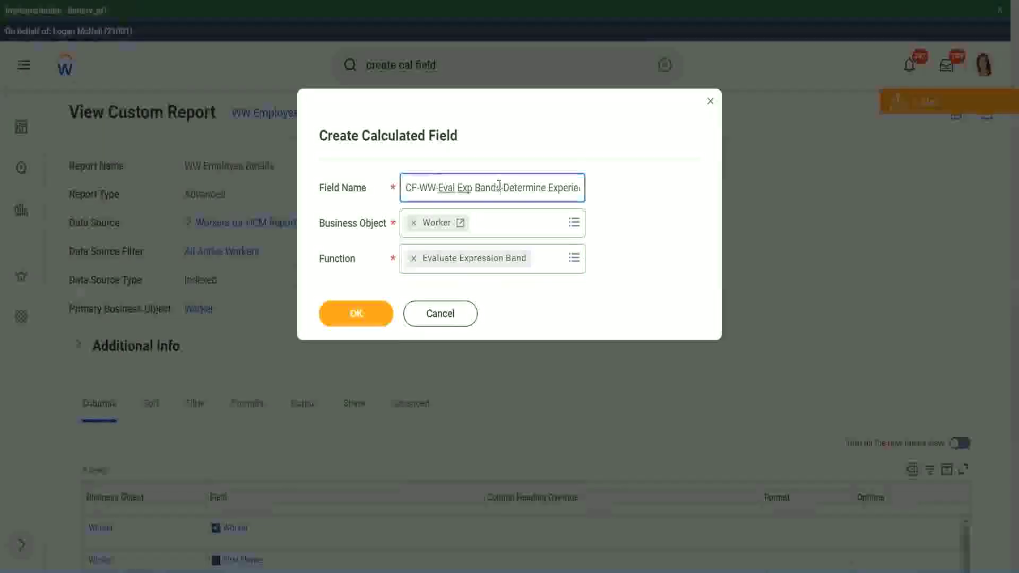
key("BackSpace")
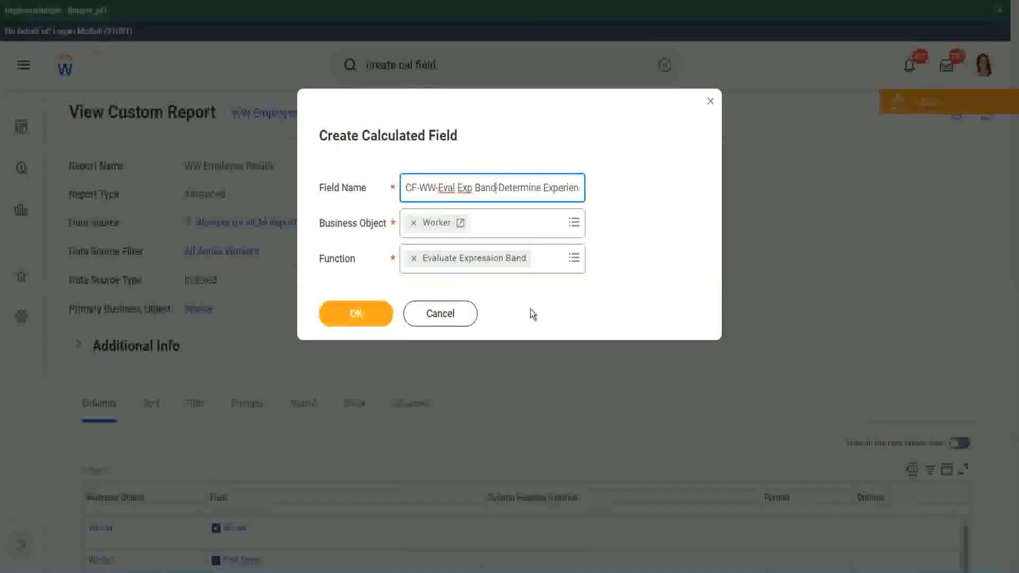
left_click(360, 315)
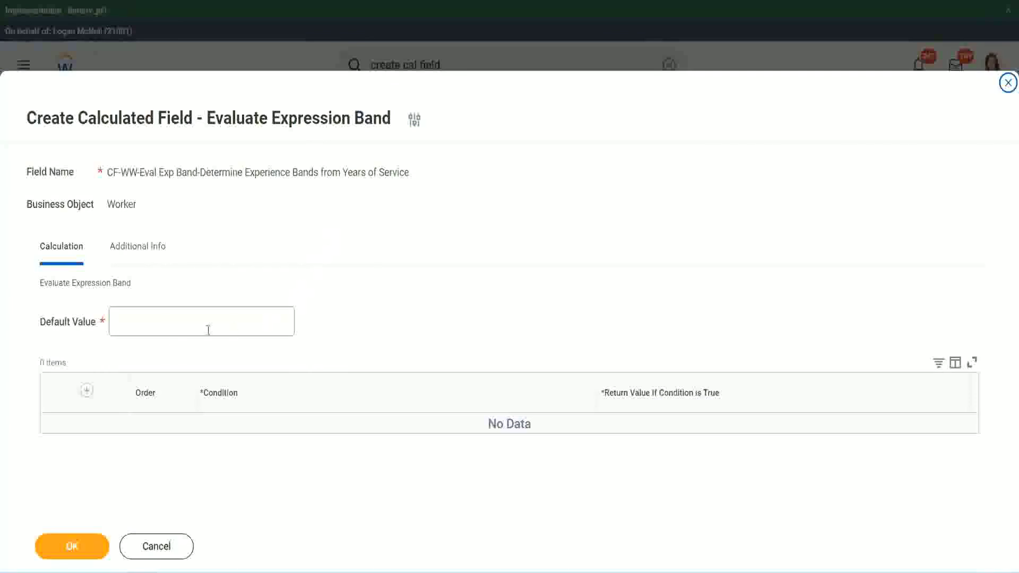
- Enter "-" as the Default Value and add the first row to the condition table
left_click(147, 328)
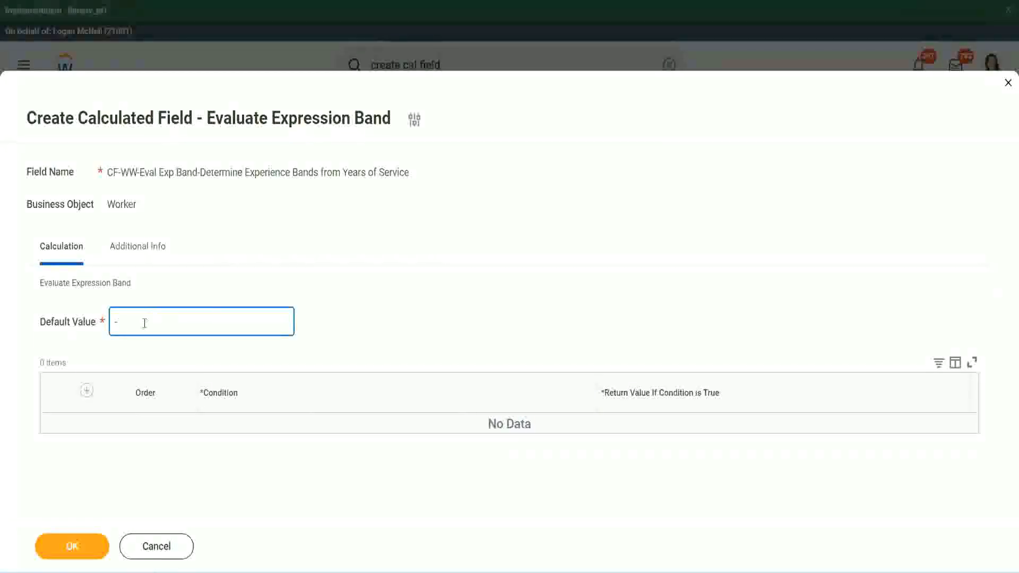
left_click(86, 390)
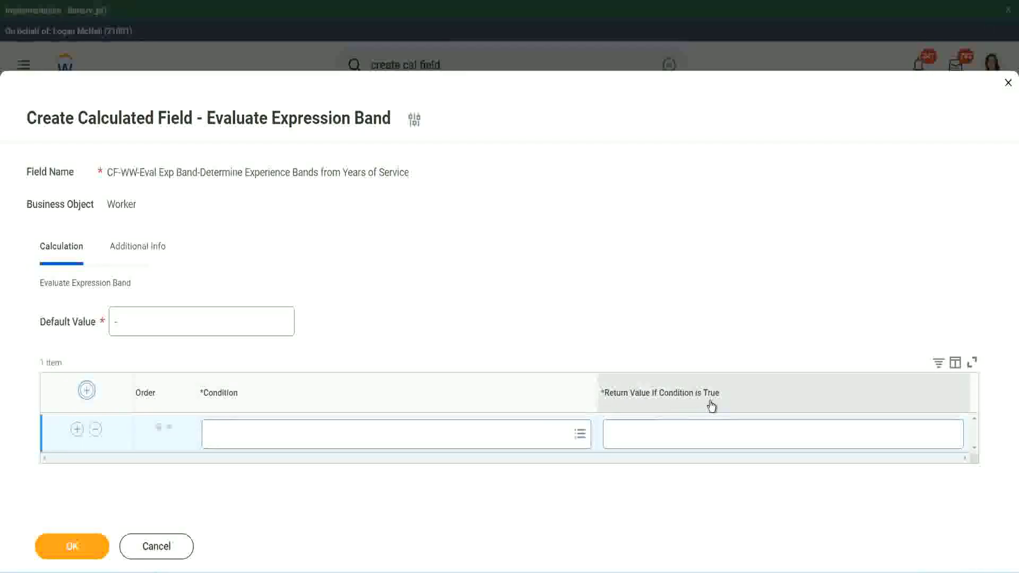
left_click(664, 434)
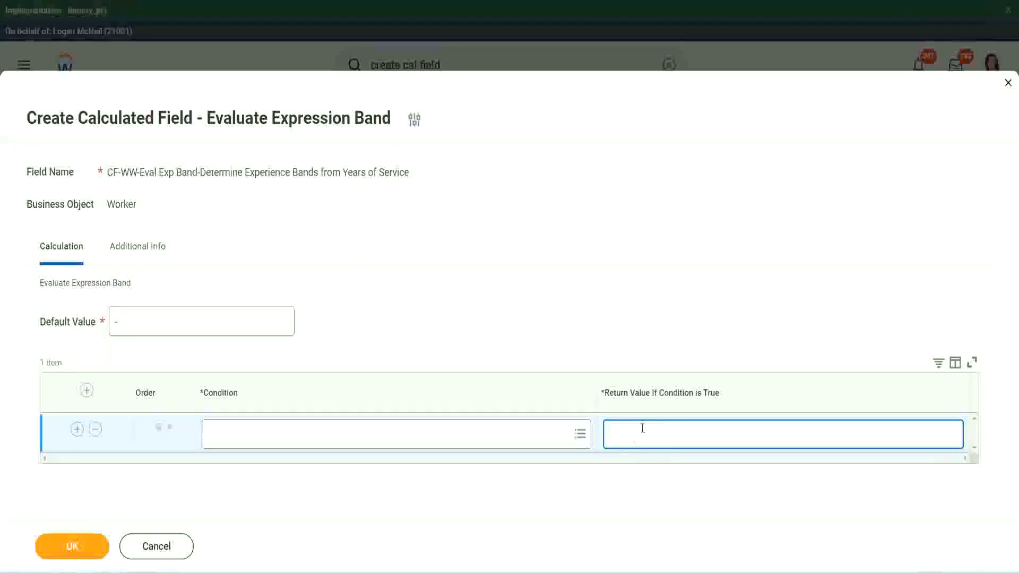
type("adkadjaidjaijdiaj")
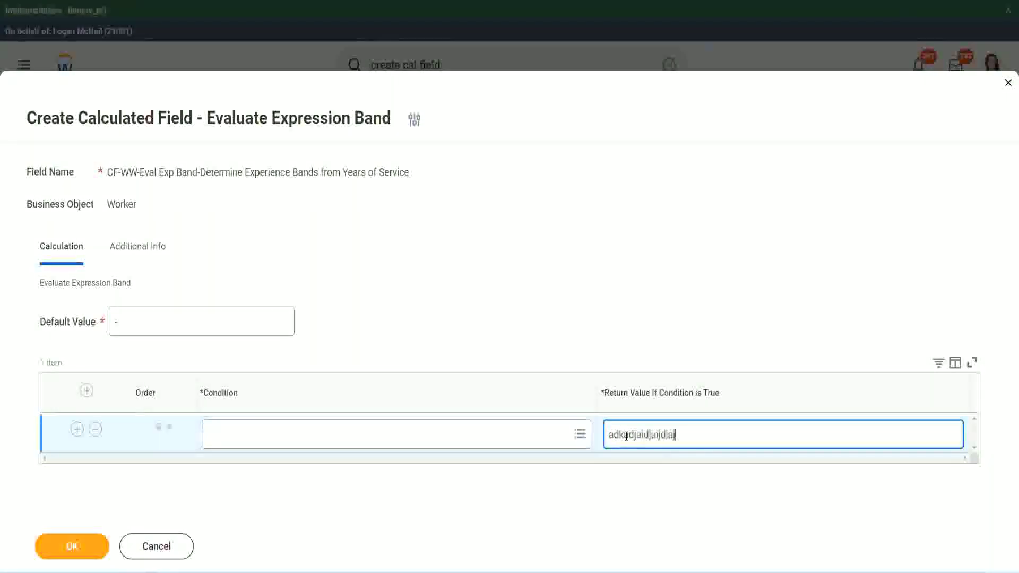
key("BackSpace")
key("BackSpace")
key("BackSpace")
key("BackSpace")
key("BackSpace")
key("BackSpace")
key("BackSpace")
key("BackSpace")
key("BackSpace")
key("BackSpace")
key("BackSpace")
key("BackSpace")
key("BackSpace")
key("BackSpace")
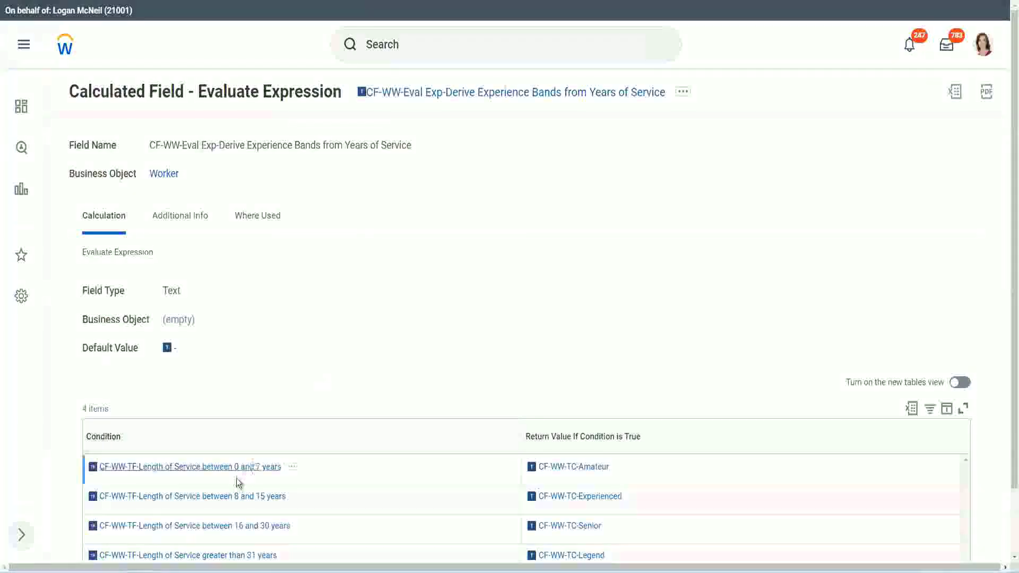
- Set the first row's condition to CF-WW-TF-Length of Service between 0 and 7 years, copied from the existing calculated field, with return value Amateur
right_click(235, 477)
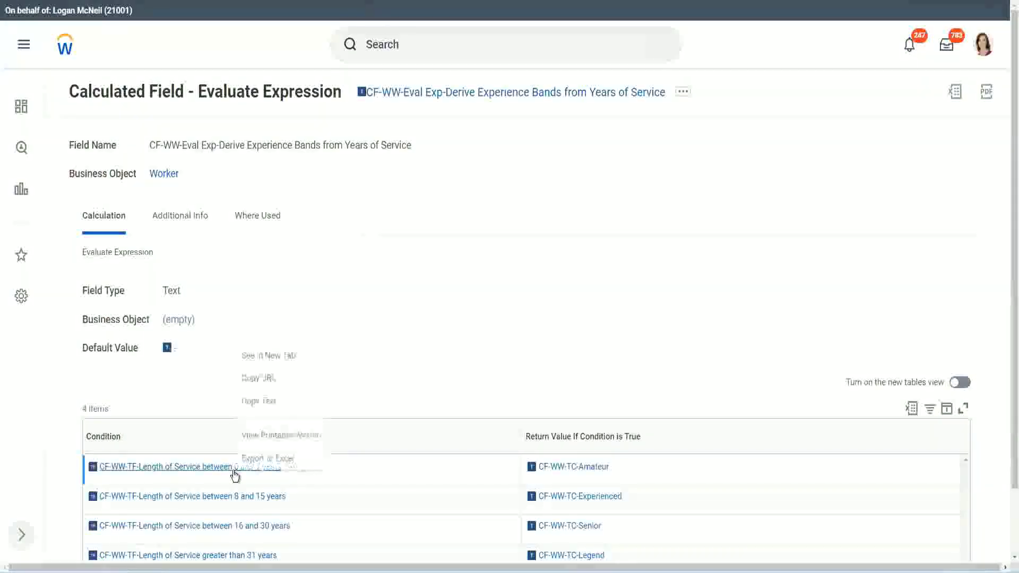
left_click(277, 402)
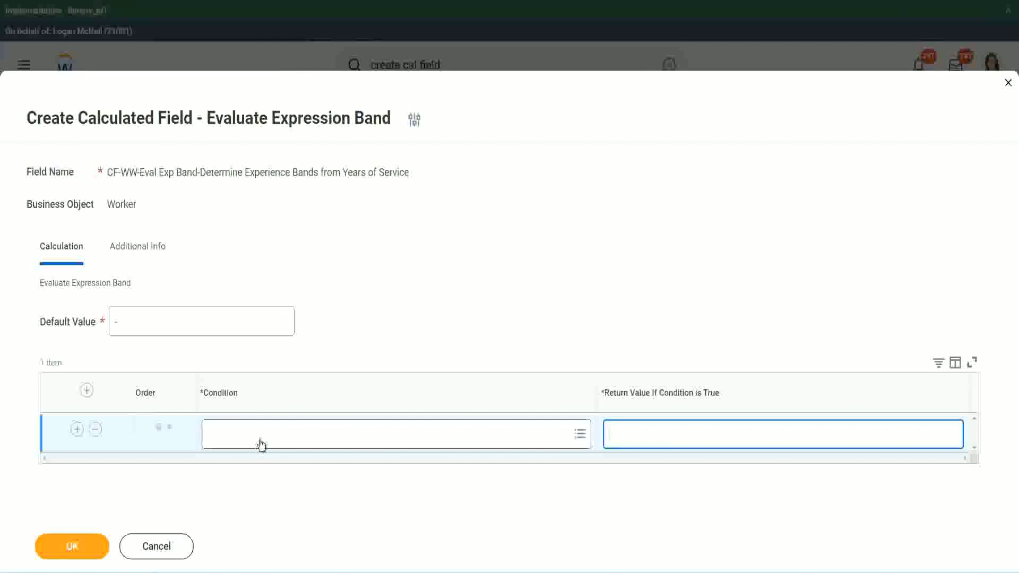
left_click(259, 438)
type("CF-WW-TF-Length of Service between 0 and 7 years")
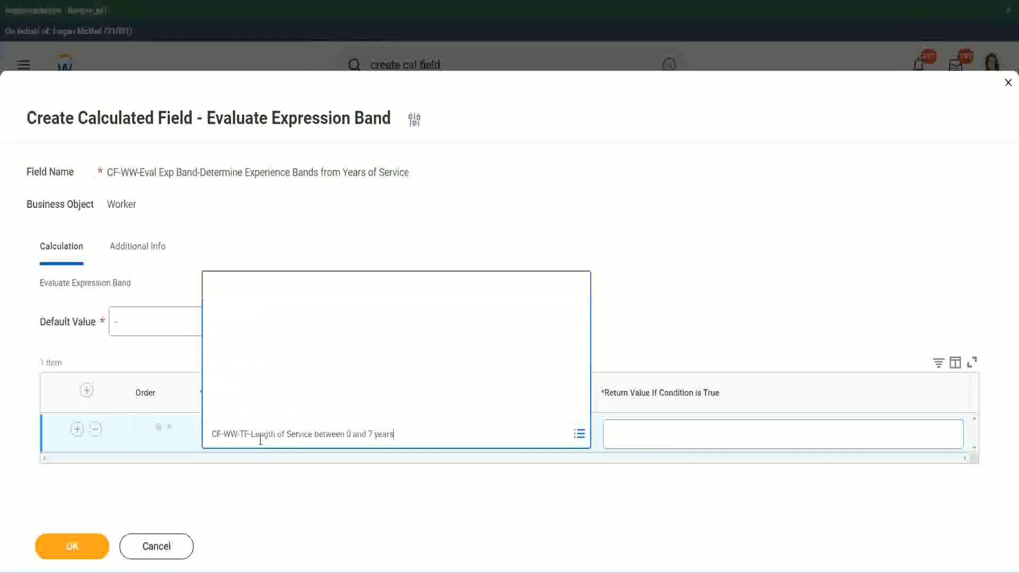
key("Return")
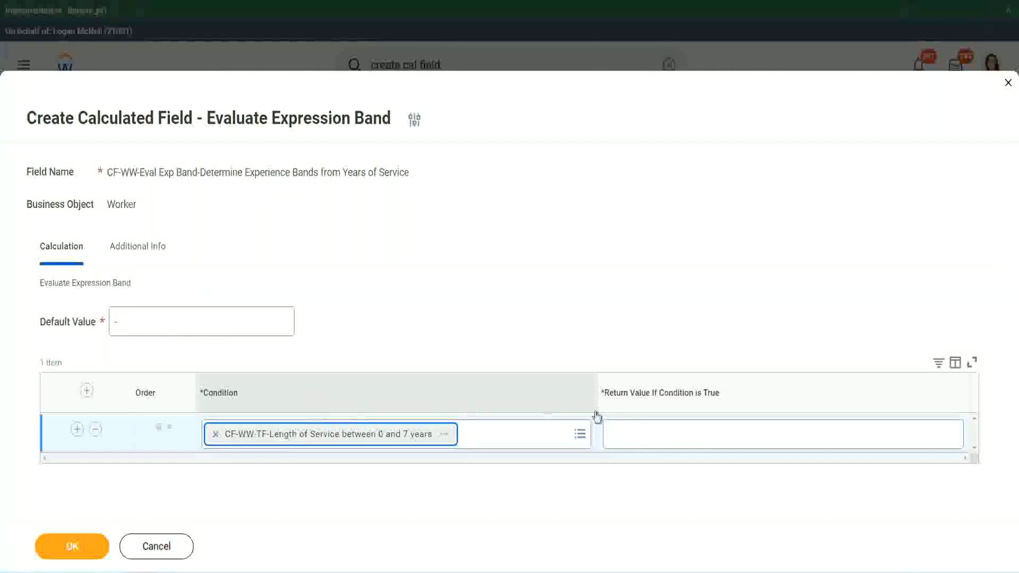
left_click(645, 424)
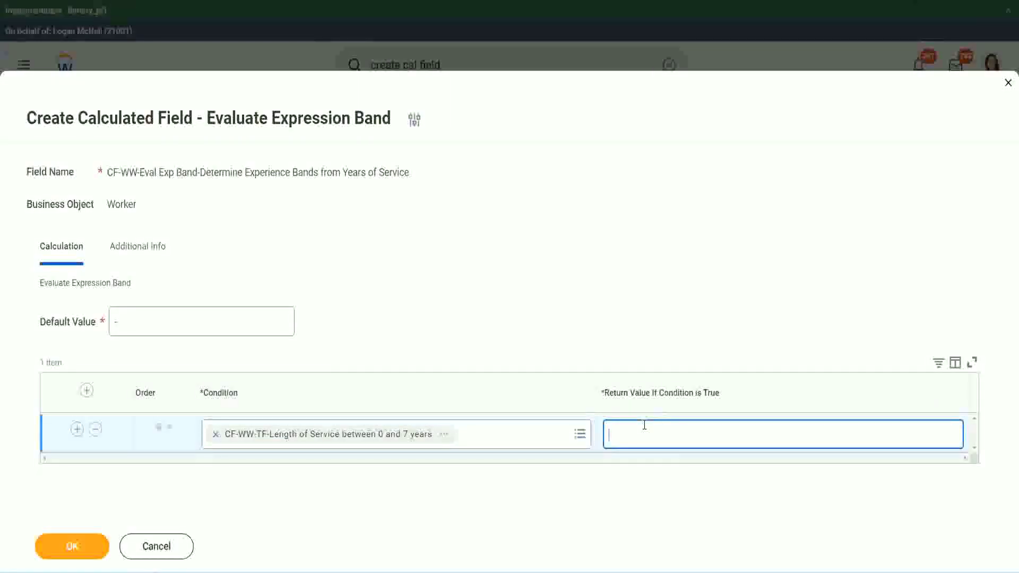
type("Amateur")
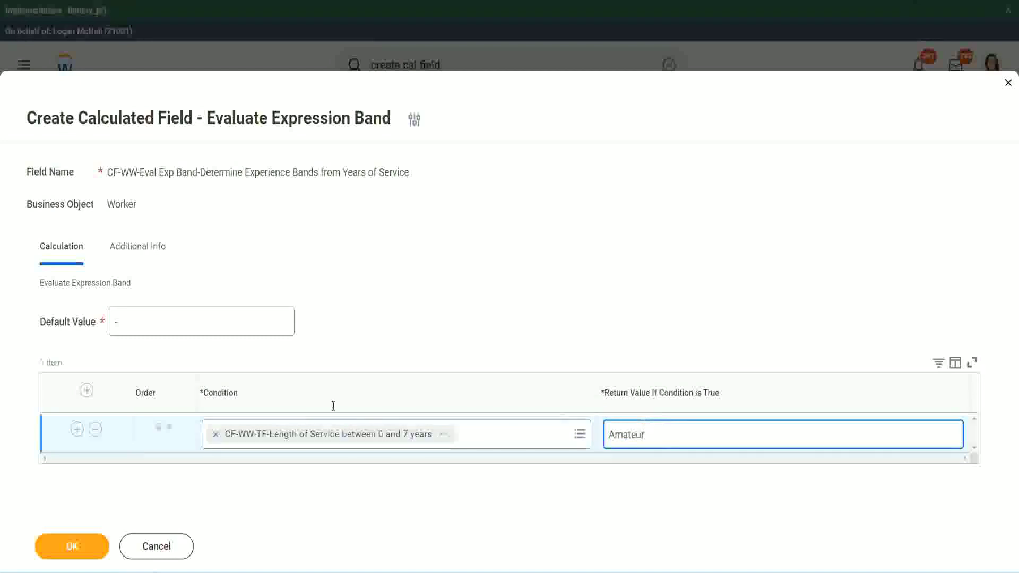
- Add three more empty rows below the Amateur row in the condition table
left_click(77, 429)
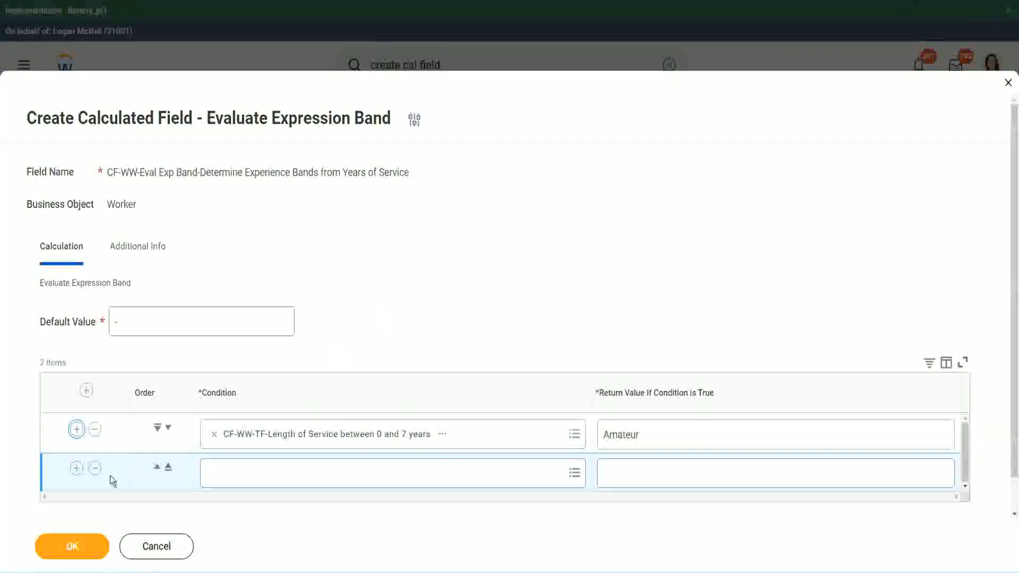
left_click(77, 468)
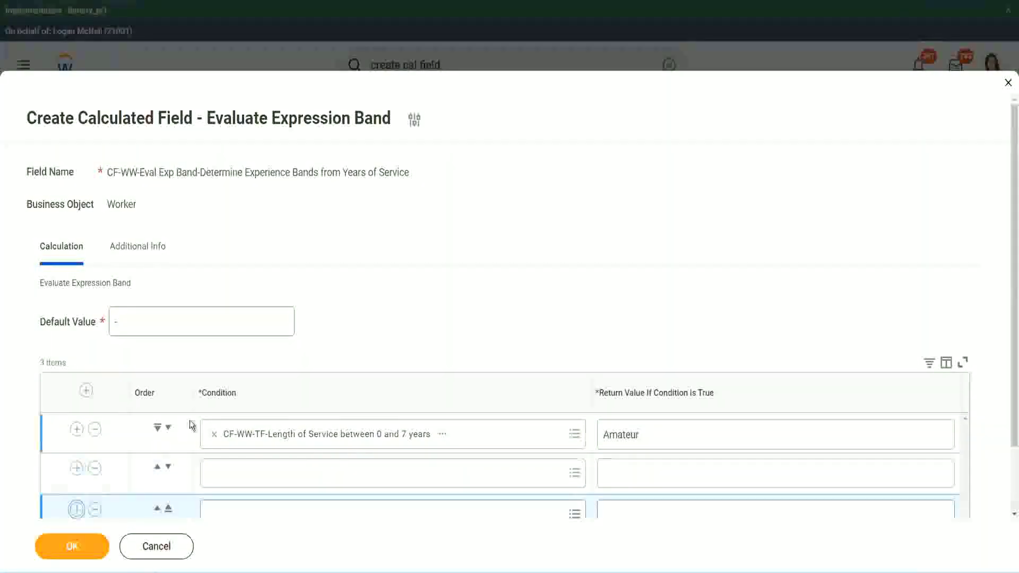
scroll(189, 420, "down", 2)
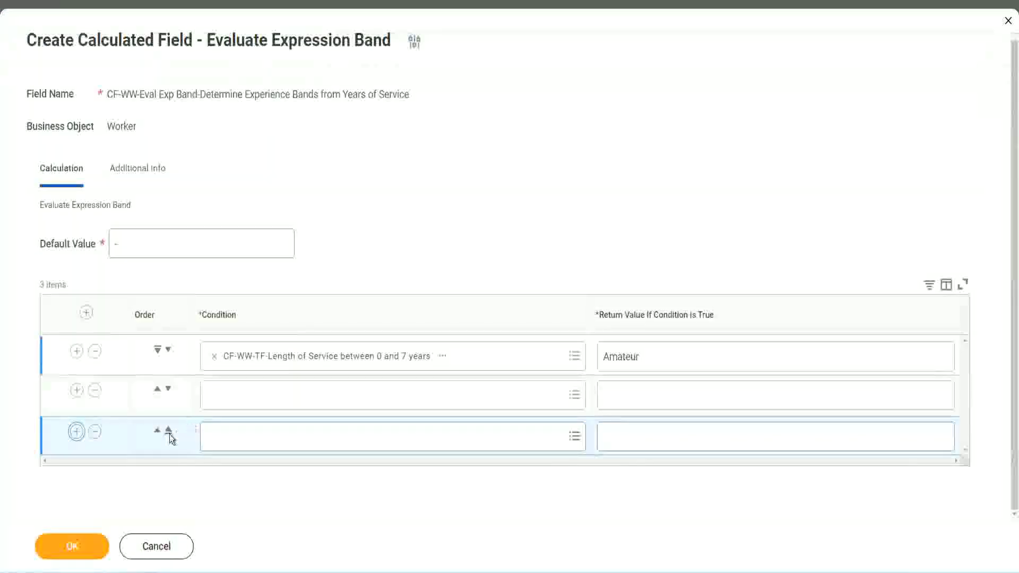
left_click(77, 432)
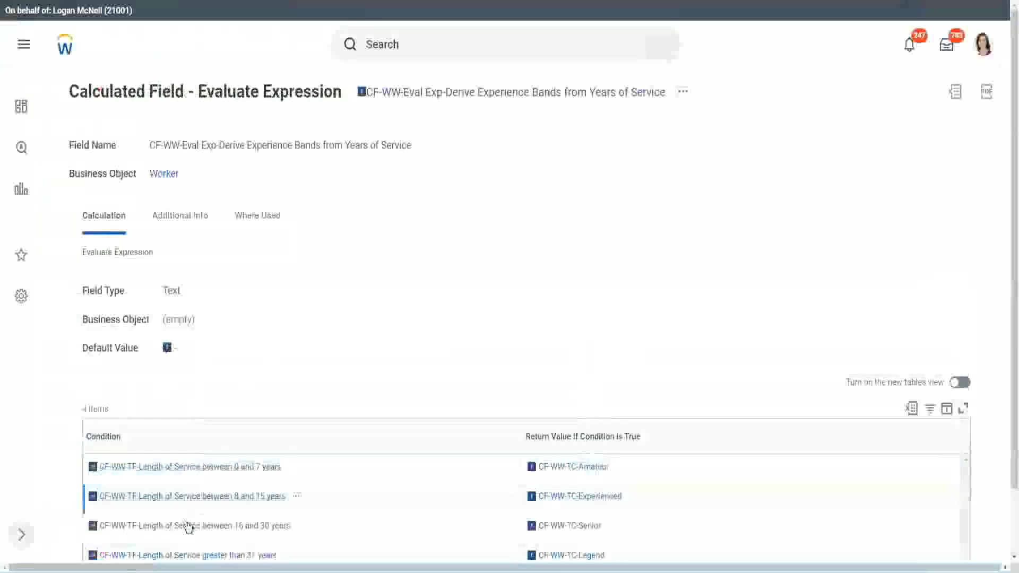
- Enter the copied condition CF-WW-TF-Length of Service between 16 and 30 years in the second row and move that row down to third place
right_click(187, 525)
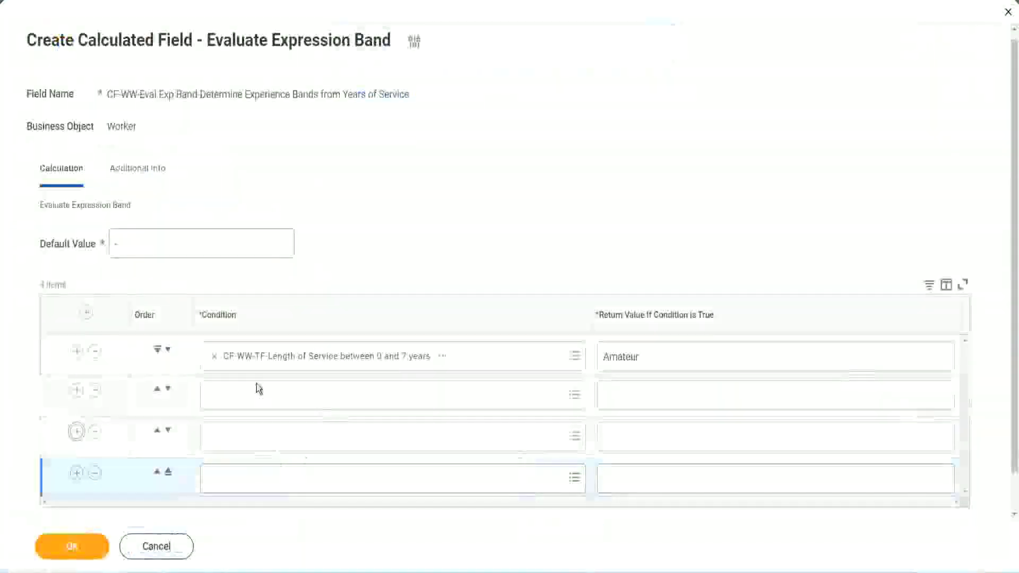
left_click(260, 393)
type("CF-WW-TF-Length of Service between 16 and 30 years")
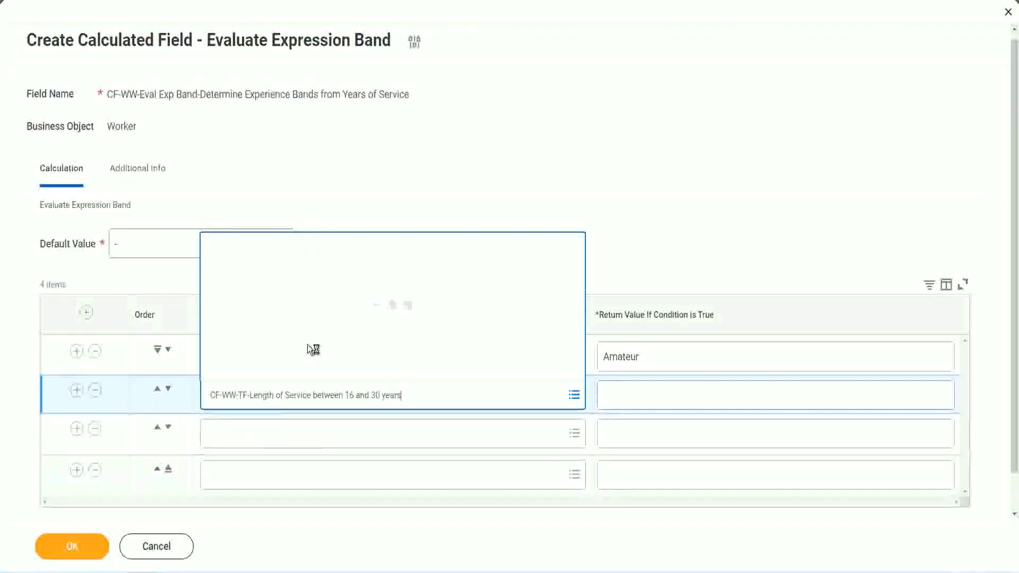
left_click(167, 390)
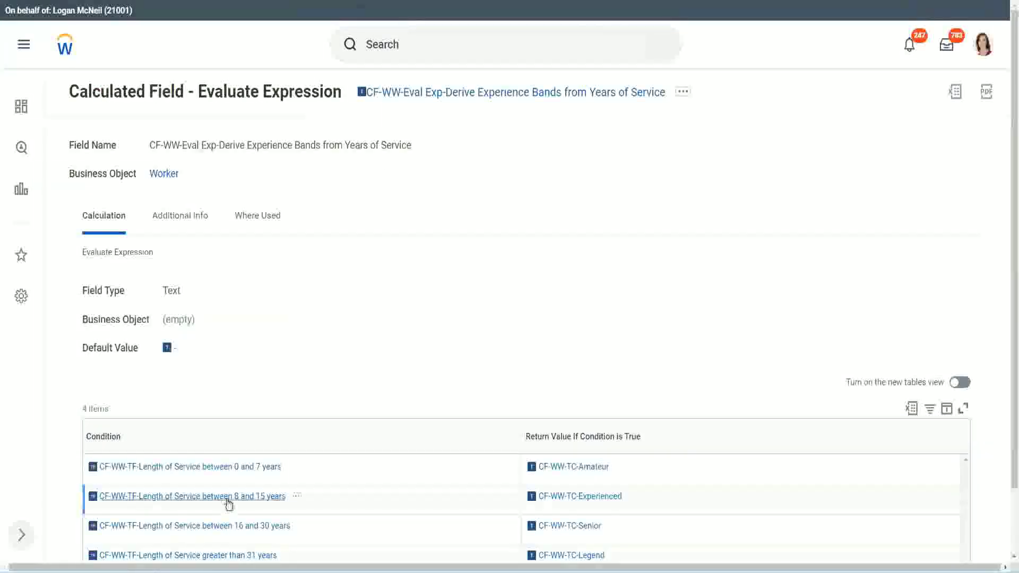
- Copy the condition name CF-WW-TF-Length of Service between 8 and 15 years from the existing calculated field and paste it as the second row's condition
right_click(228, 503)
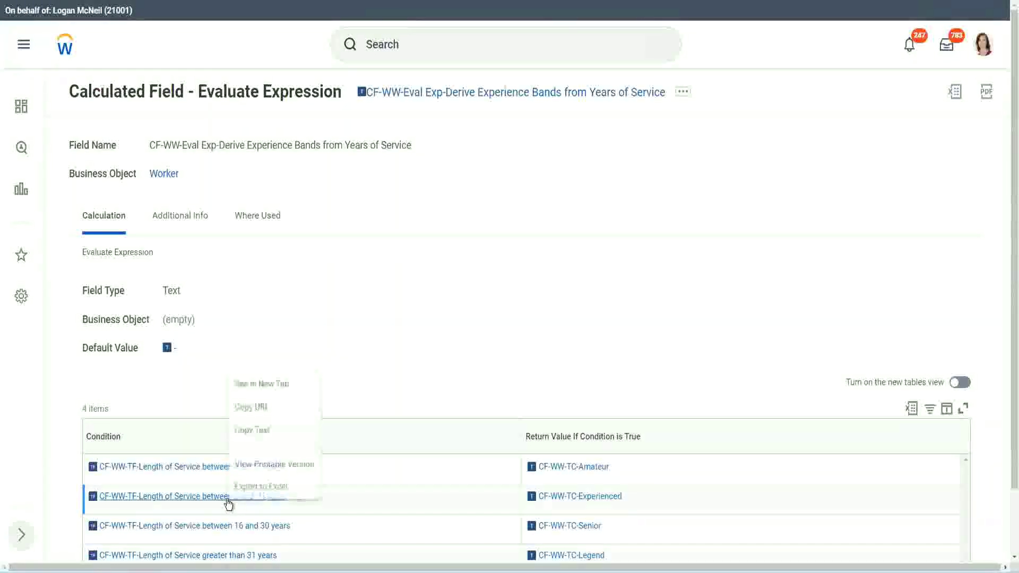
left_click(260, 430)
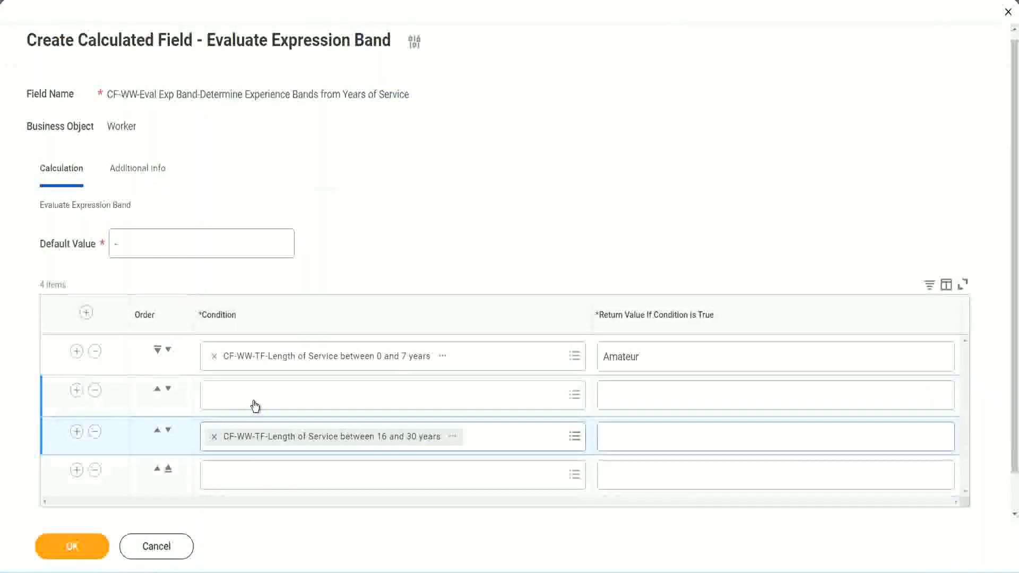
left_click(255, 407)
key("ctrl+v")
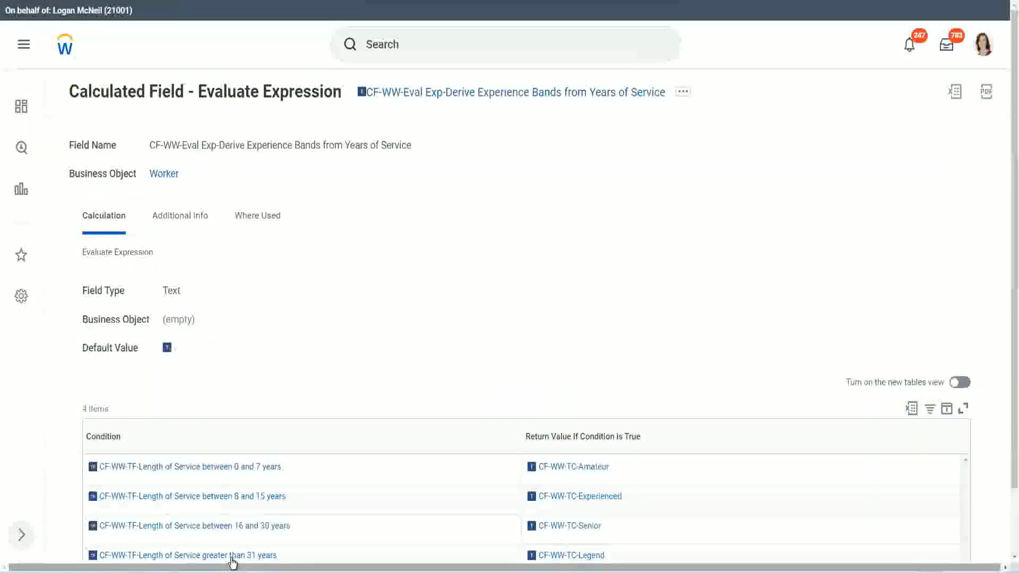
- Set the fourth row's condition to CF-WW-TF-Length of Service greater than 31 years, copied from the existing calculated field, with return value Legend
right_click(257, 555)
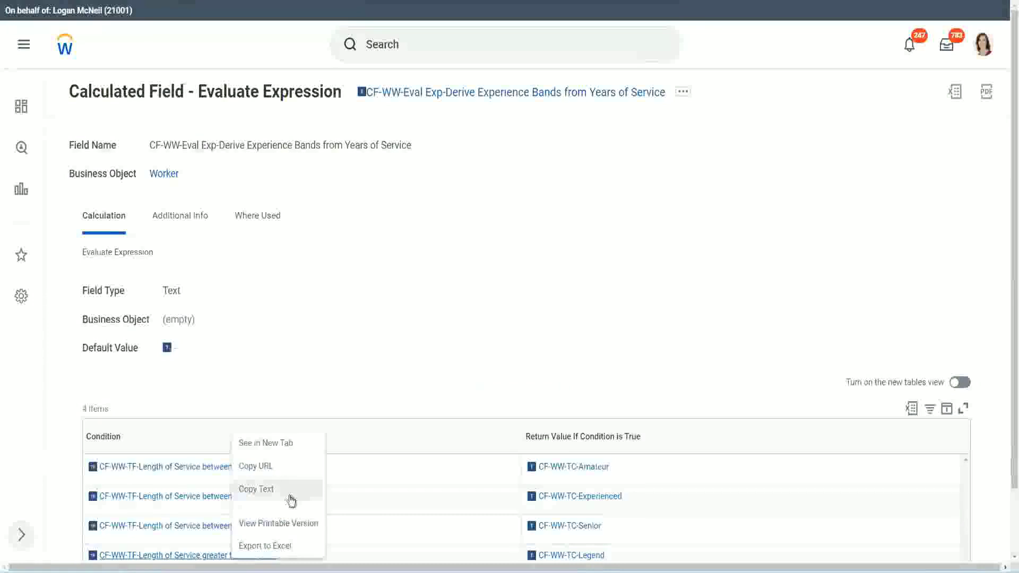
left_click(291, 500)
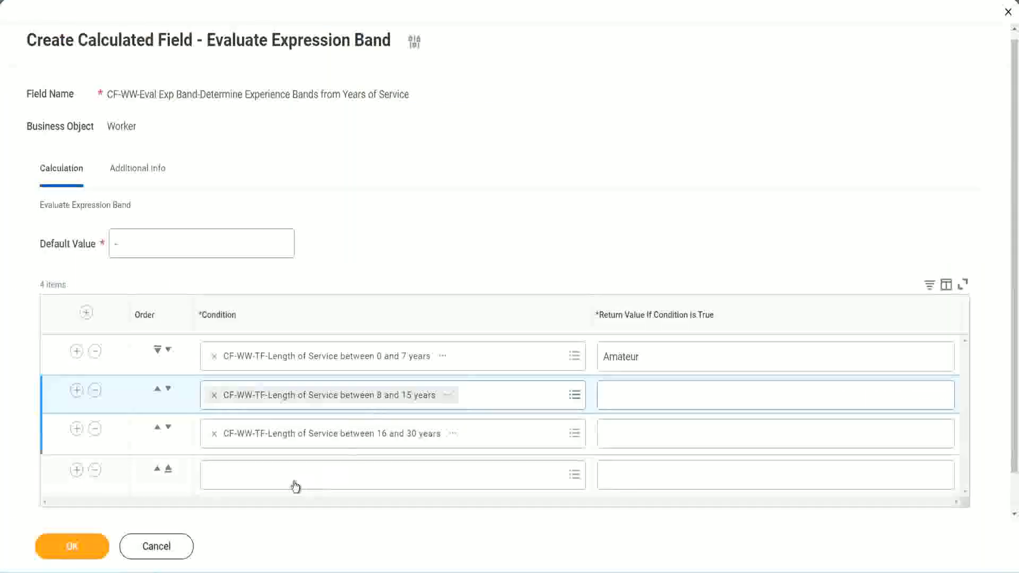
left_click(293, 468)
key("ctrl+v")
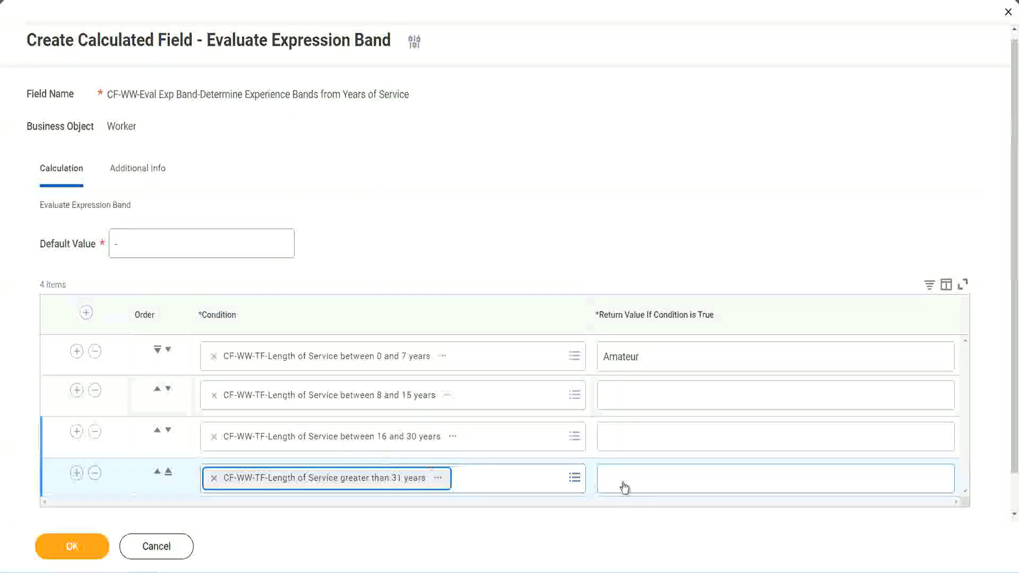
left_click(669, 478)
type("Le")
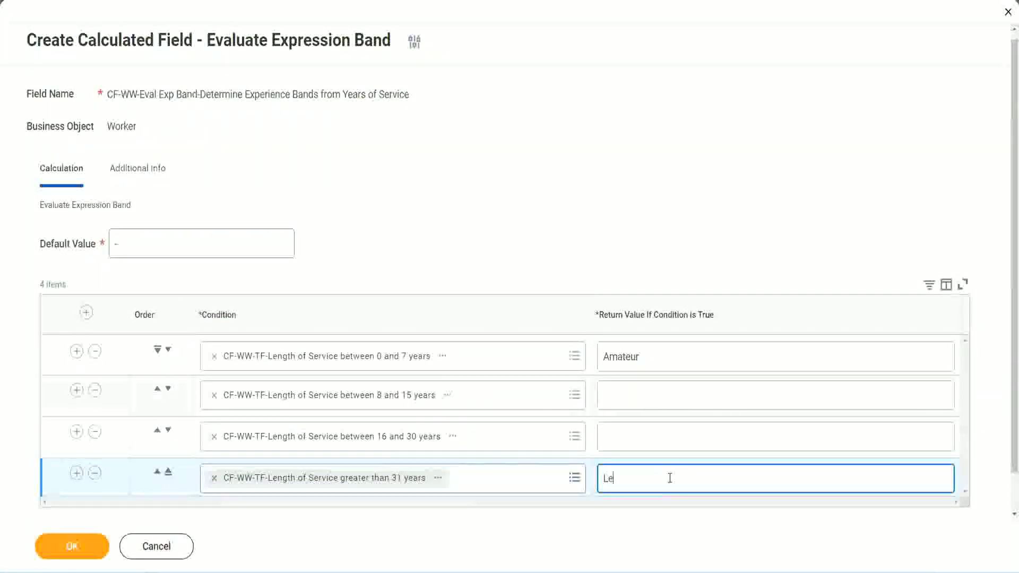
type("gend")
- Enter return values Senior for the 16 to 30 years row and Experienced for the 8 to 15 years row, and save the calculated field
left_click(626, 435)
type("Senior")
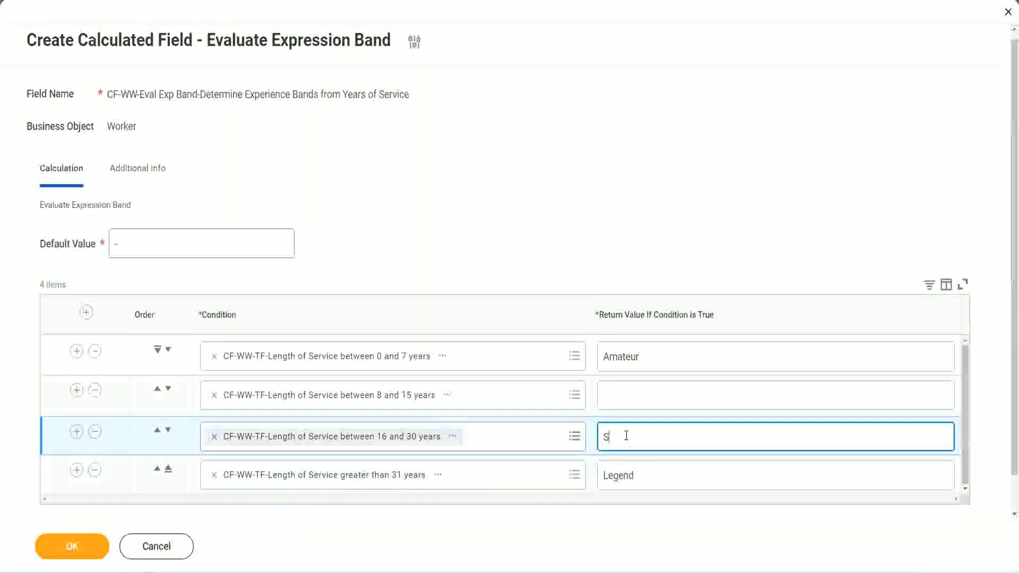
left_click(643, 397)
type("Ex")
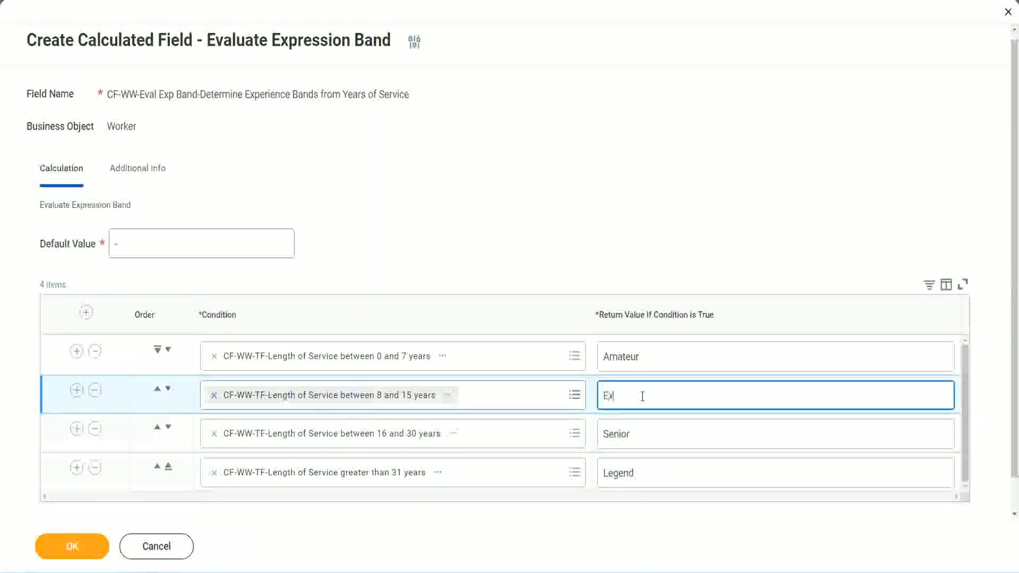
type("perienced")
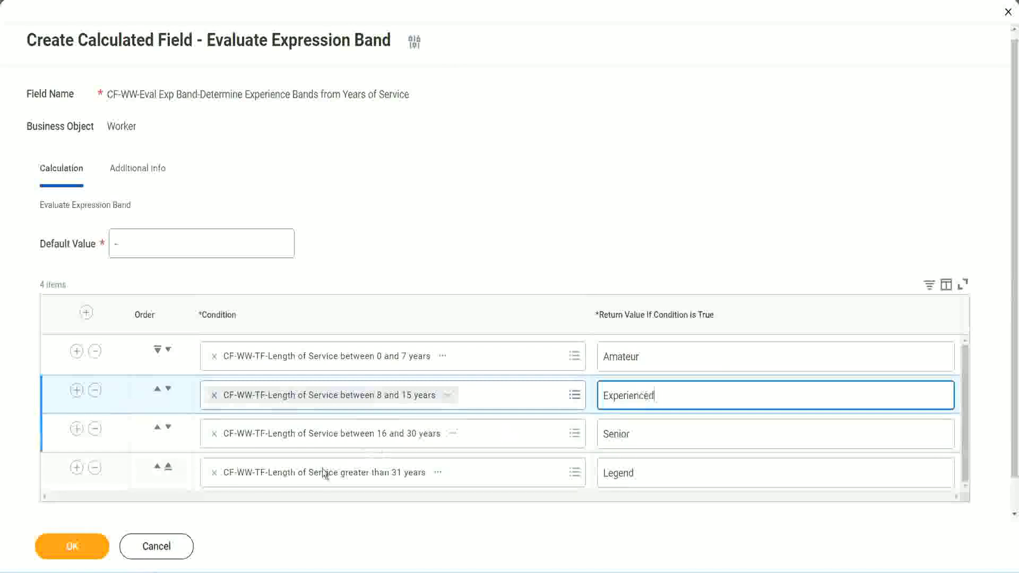
left_click(89, 546)
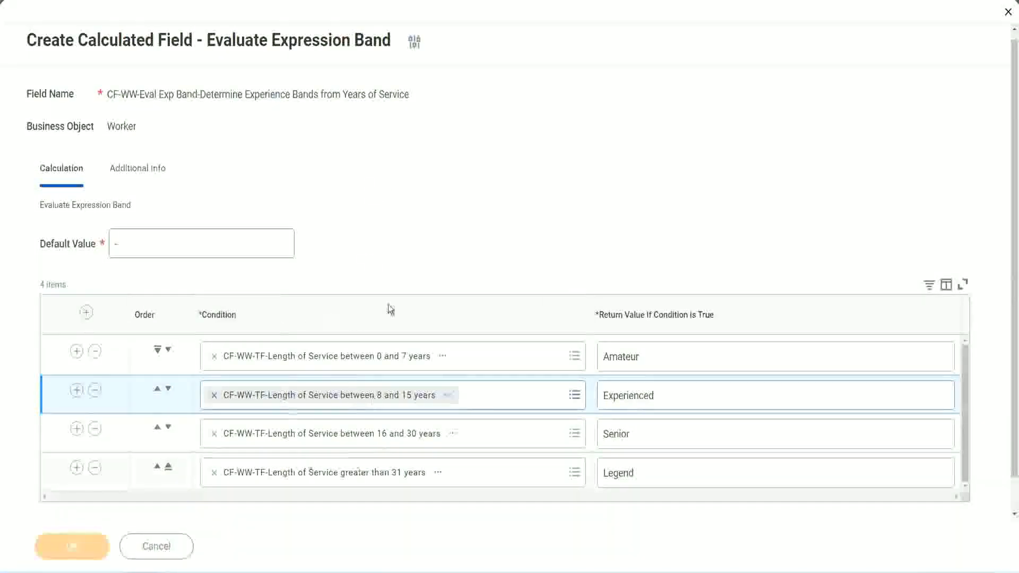
- Review the return values of the saved field's four conditions and copy the name of the new Evaluate Expression Band field
scroll(349, 325, "down", 3)
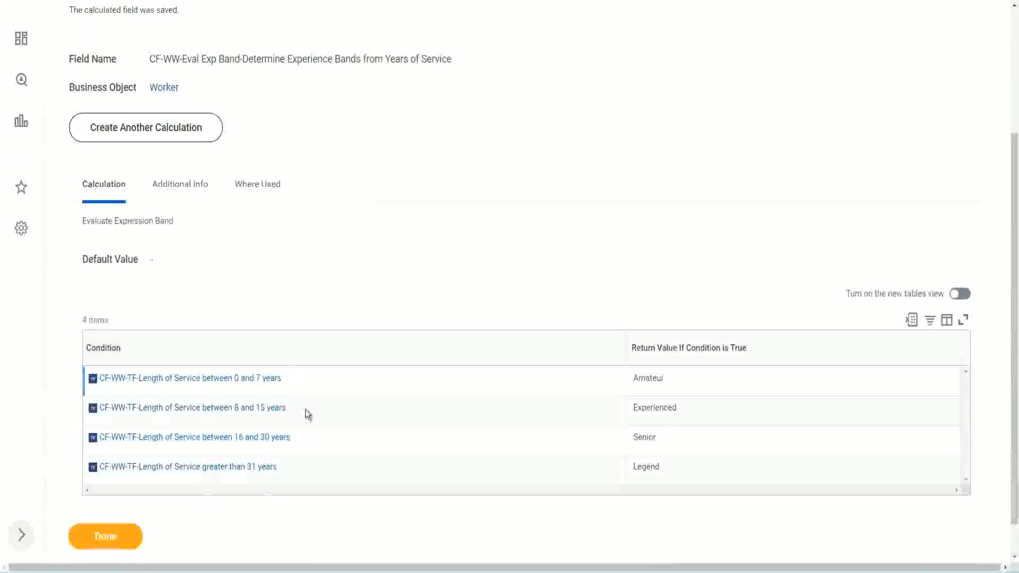
double_click(653, 377)
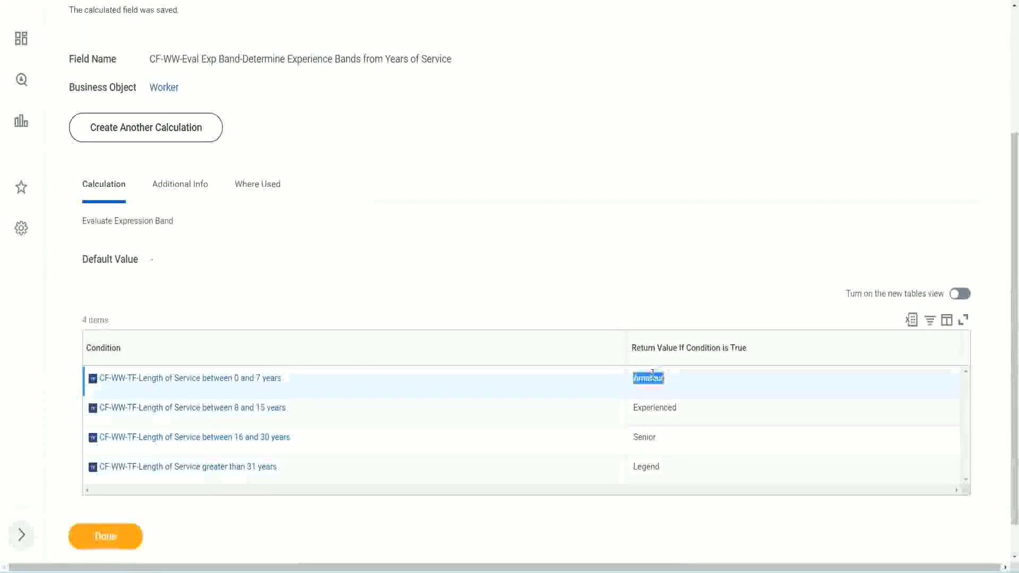
double_click(646, 407)
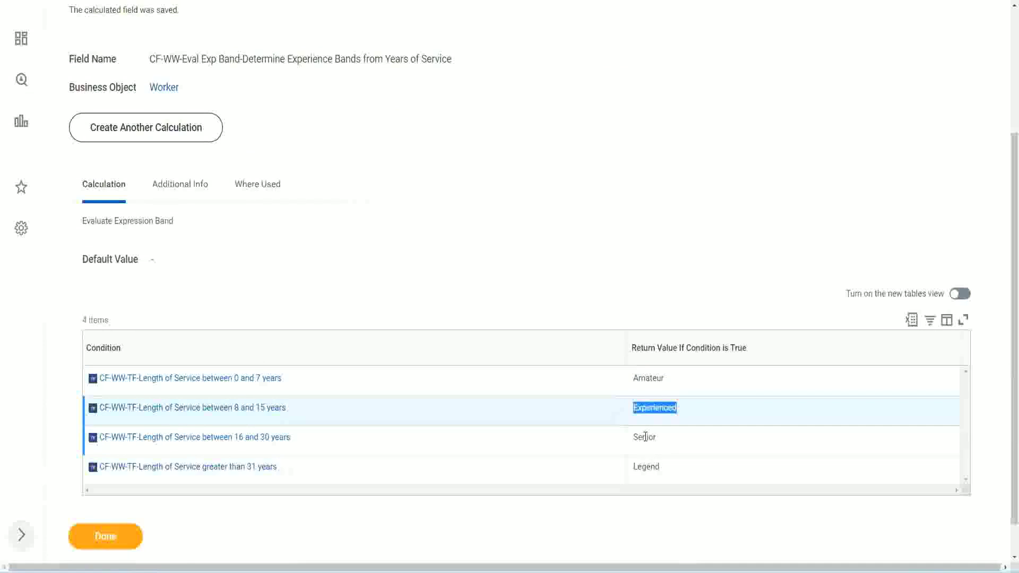
double_click(645, 436)
left_click(650, 474)
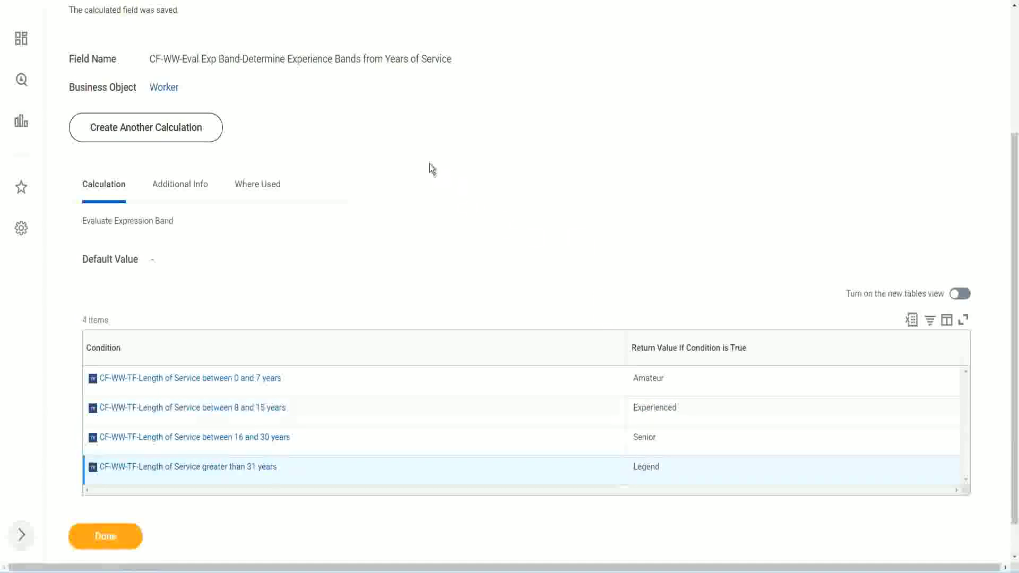
scroll(432, 169, "up", 3)
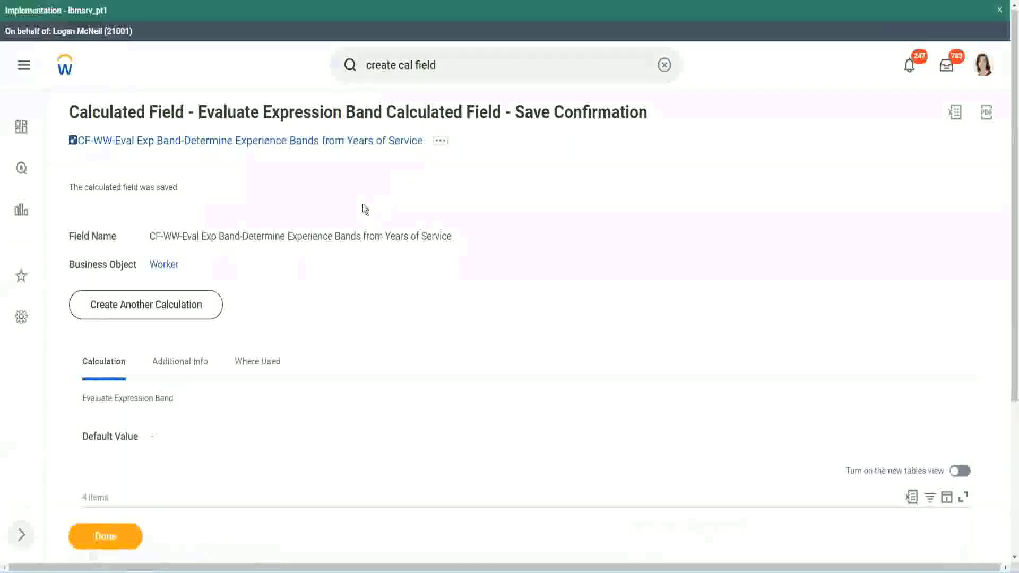
right_click(333, 143)
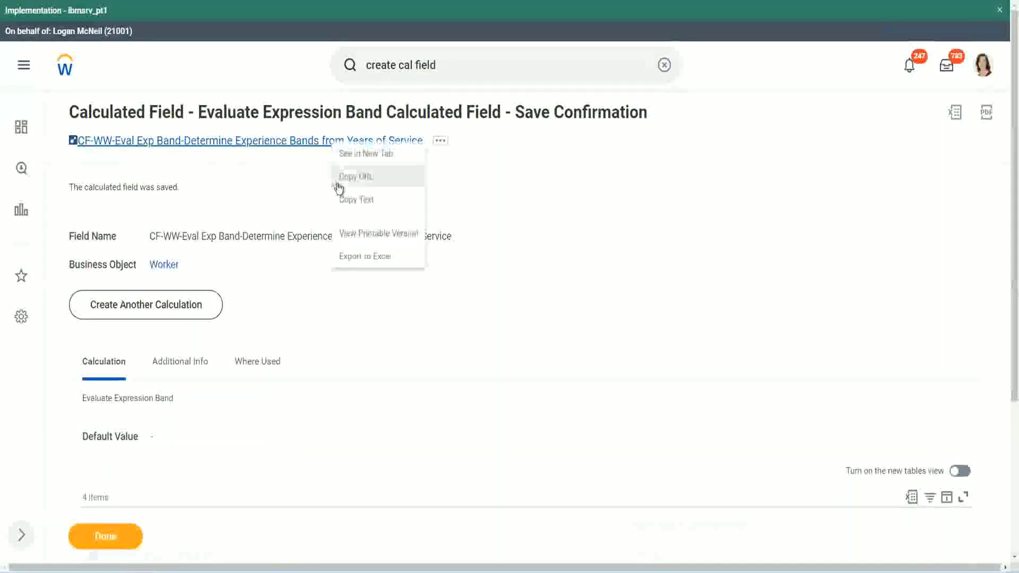
left_click(353, 201)
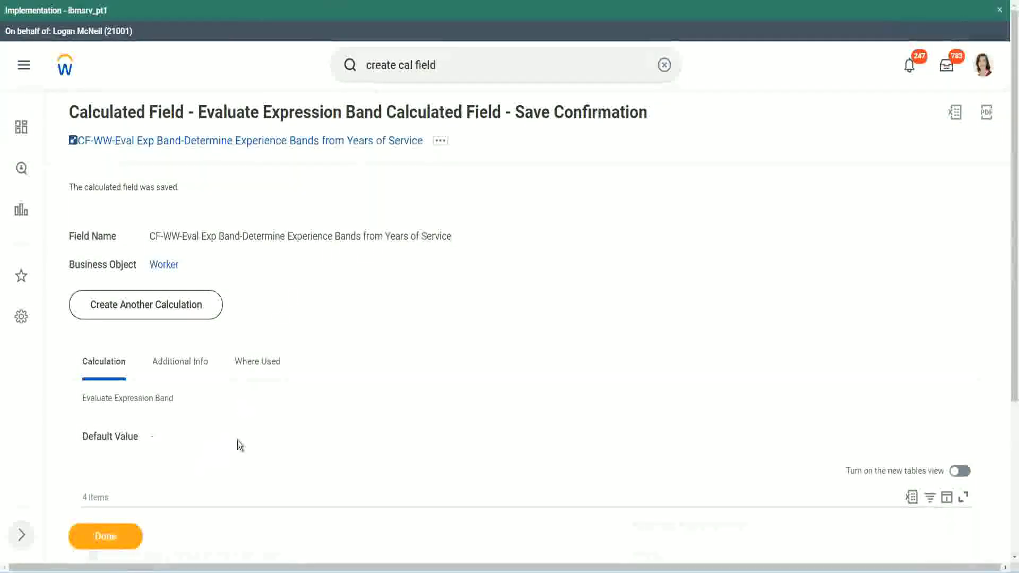
- Examine the saved band field's definition, the calculated field functions slide and the experience band notes in Notepad++
scroll(339, 416, "down", 3)
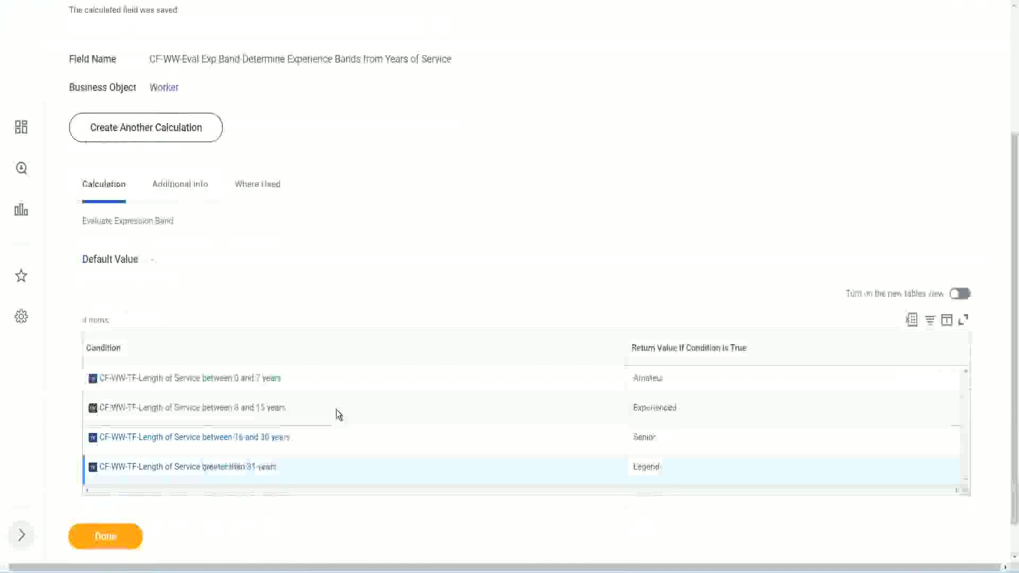
scroll(336, 410, "down", 1)
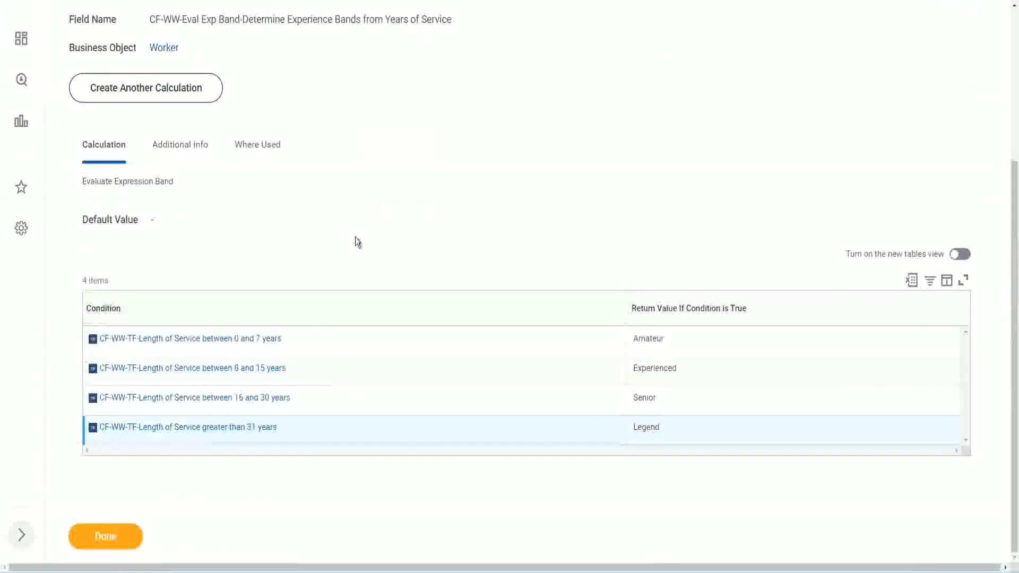
scroll(356, 240, "up", 2)
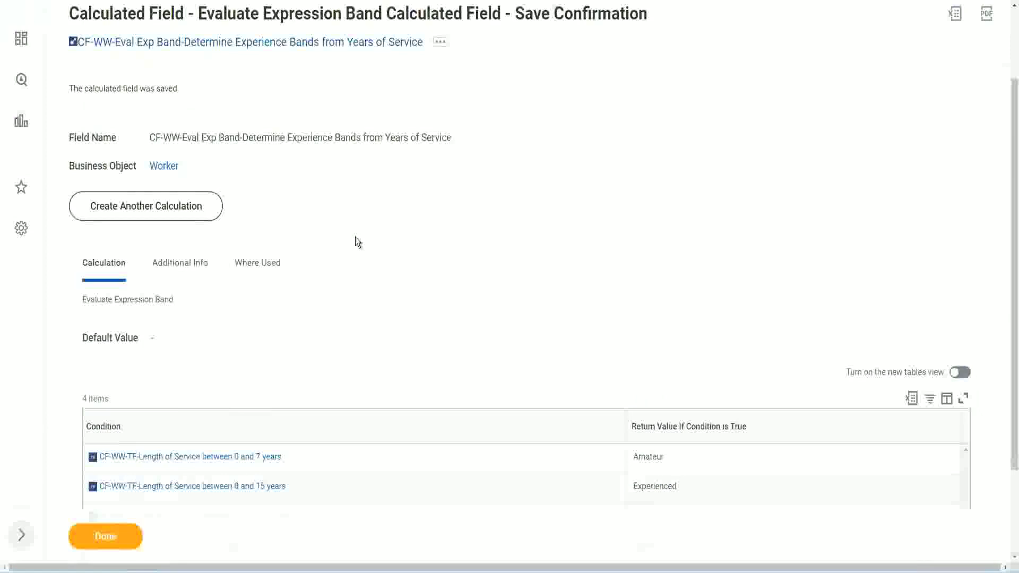
scroll(355, 237, "down", 2)
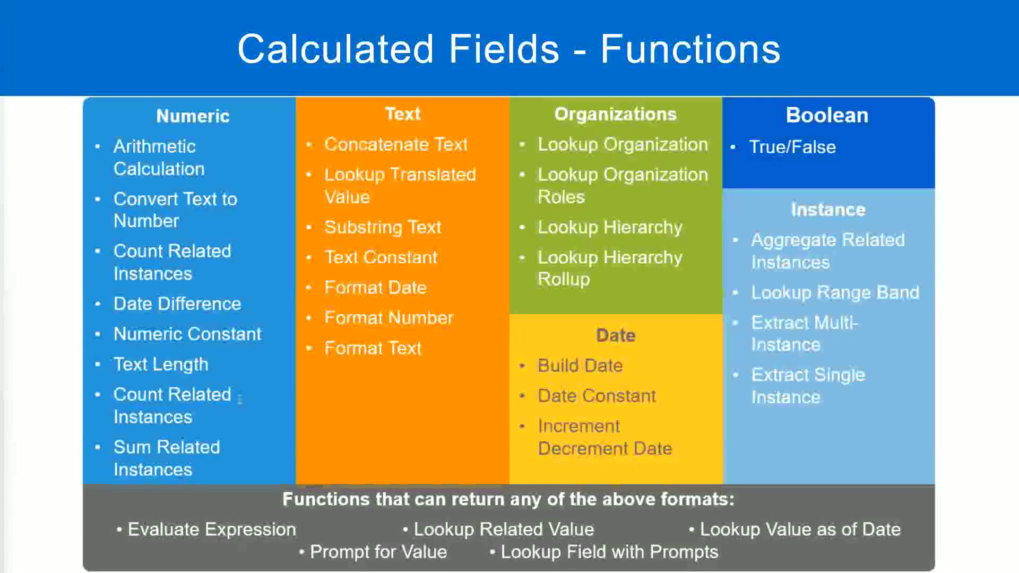
key("alt+Tab")
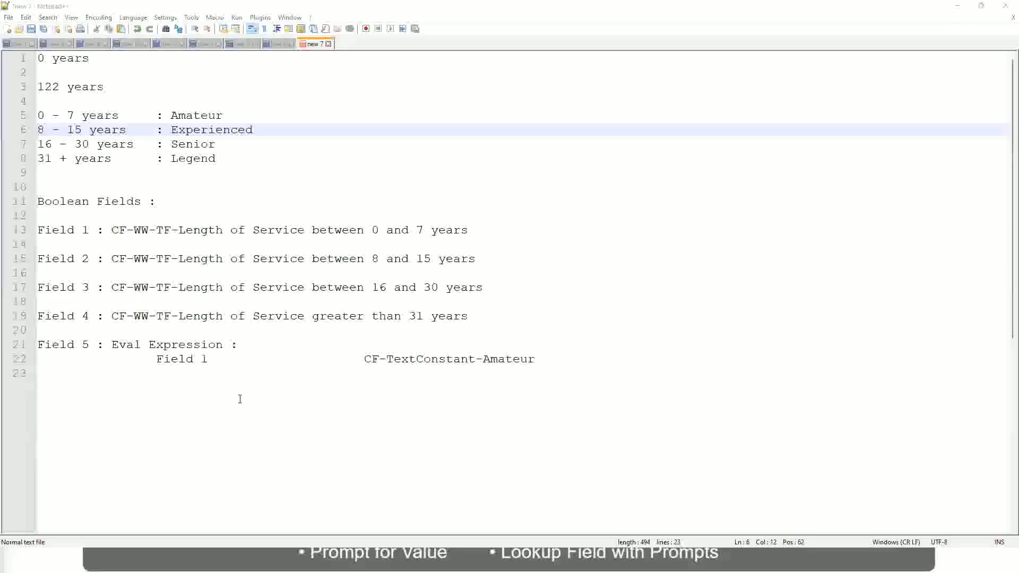
key("alt+Tab")
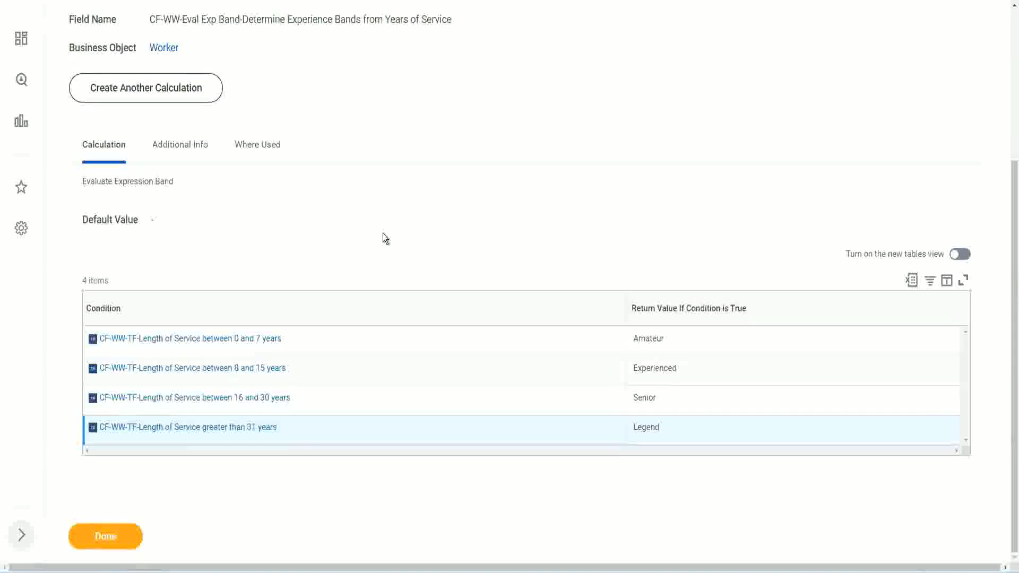
scroll(383, 234, "up", 2)
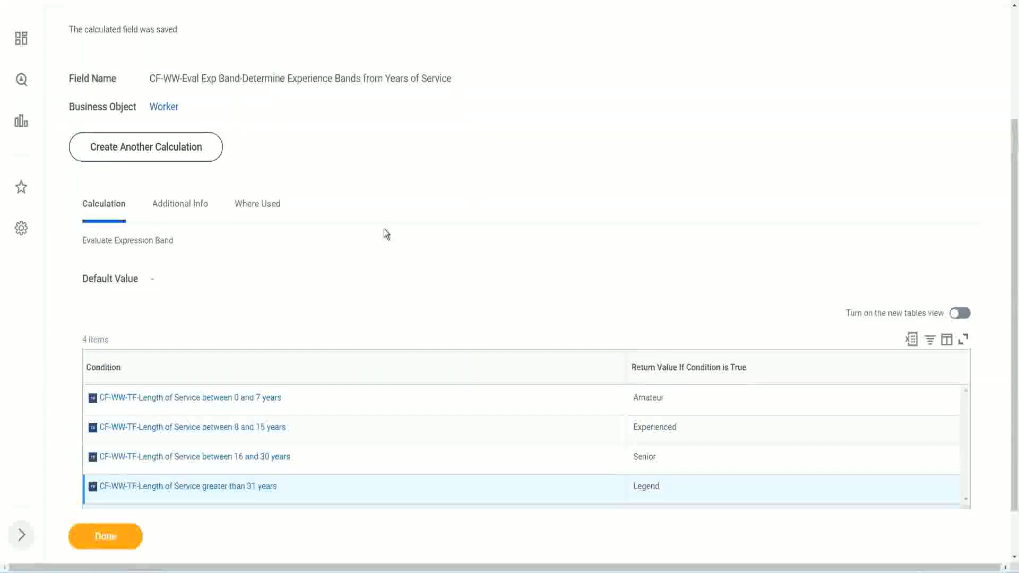
scroll(384, 230, "up", 3)
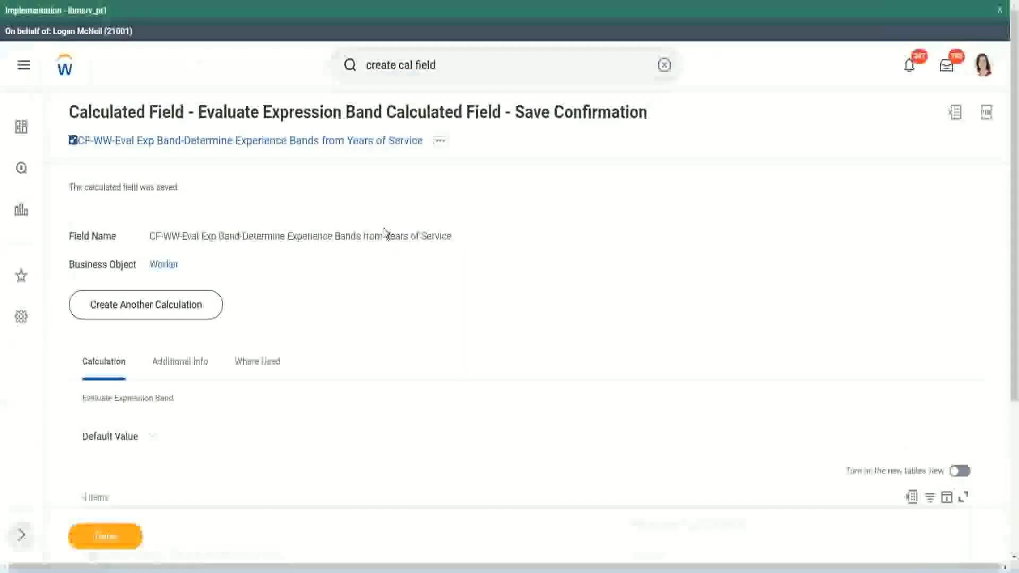
scroll(393, 243, "down", 4)
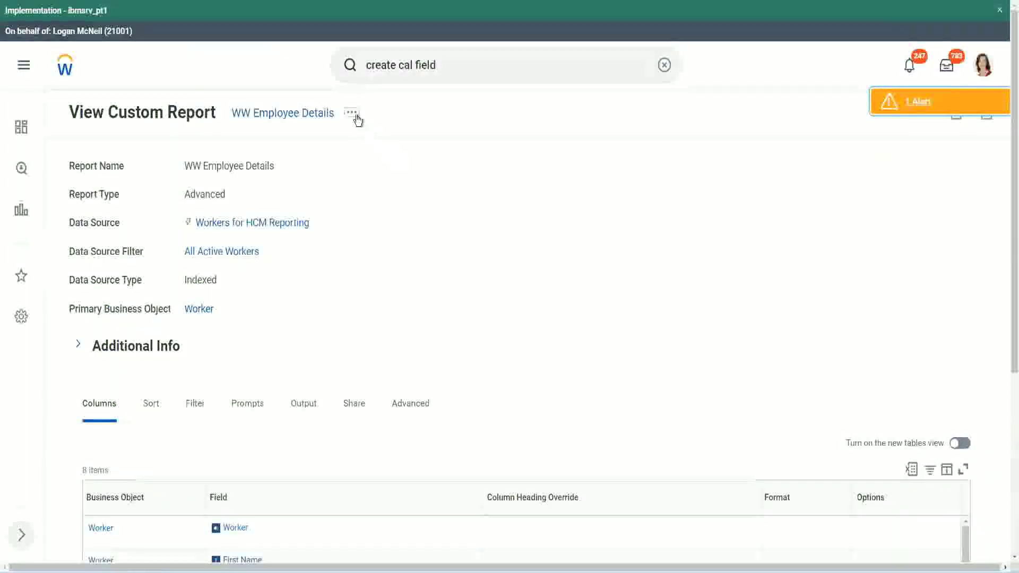
- Open the WW Employee Details report for editing and add a Worker column row below the Experience Bands row
left_click(352, 112)
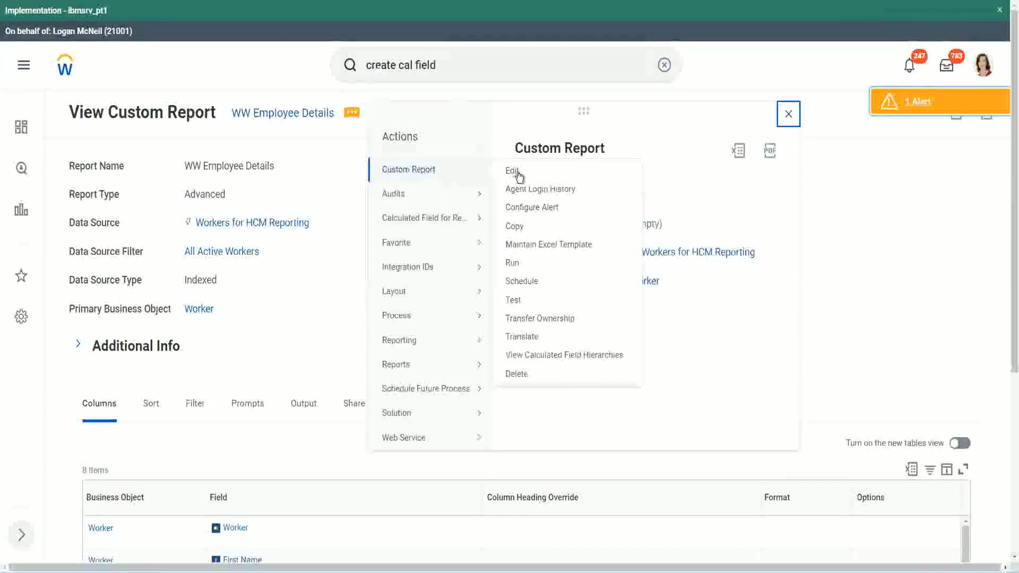
left_click(513, 172)
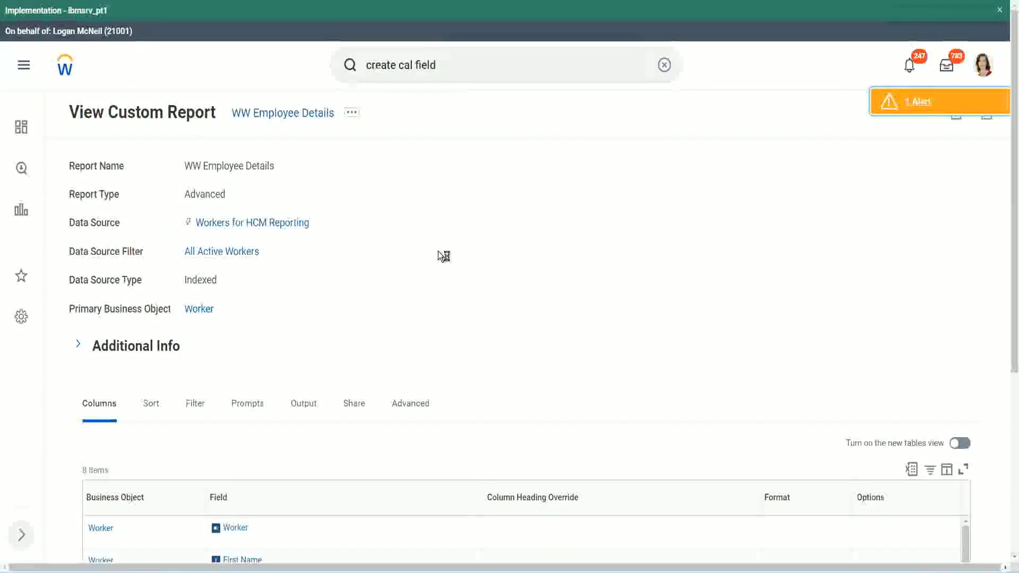
scroll(438, 251, "down", 1)
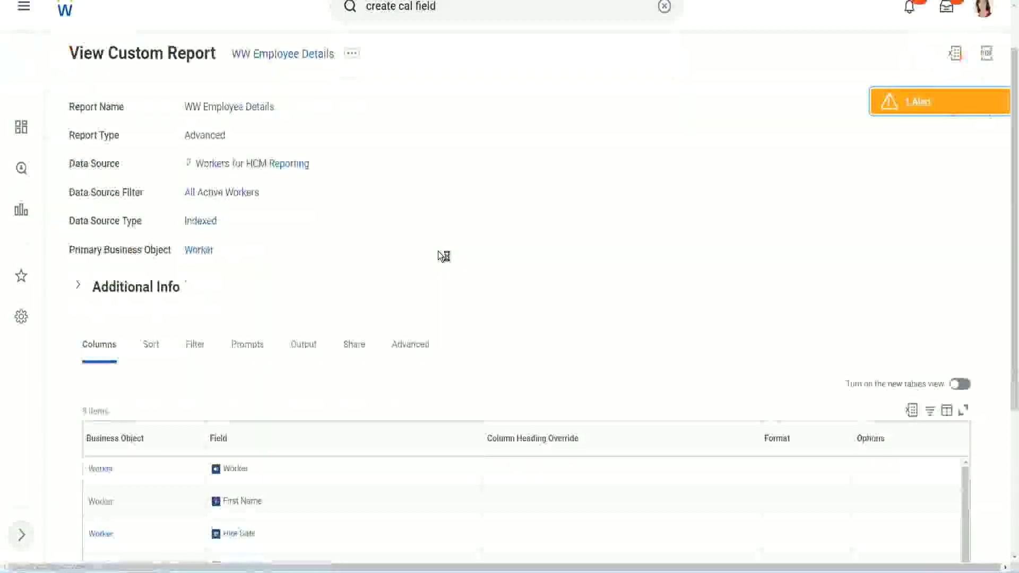
scroll(438, 251, "down", 3)
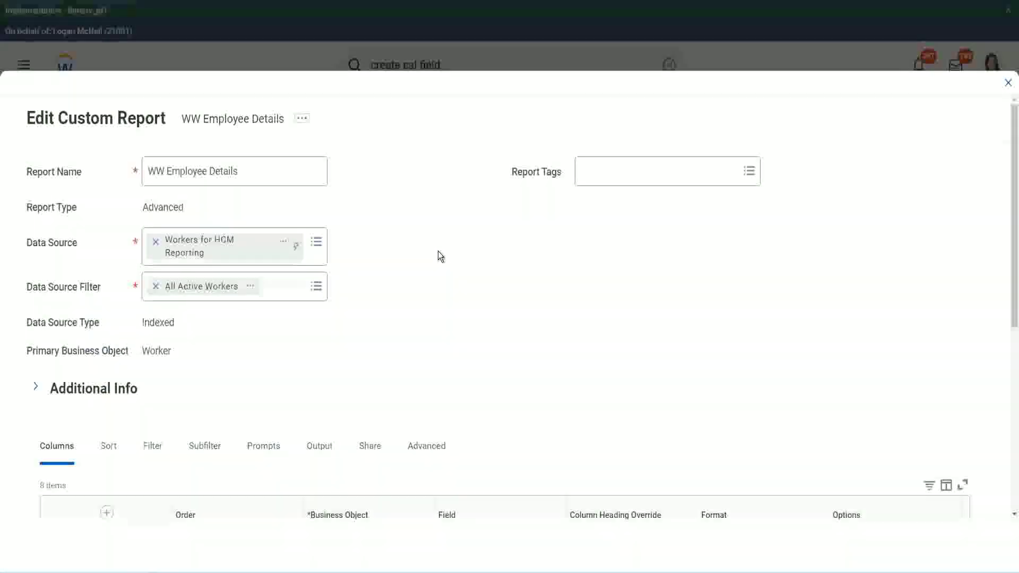
scroll(438, 250, "down", 8)
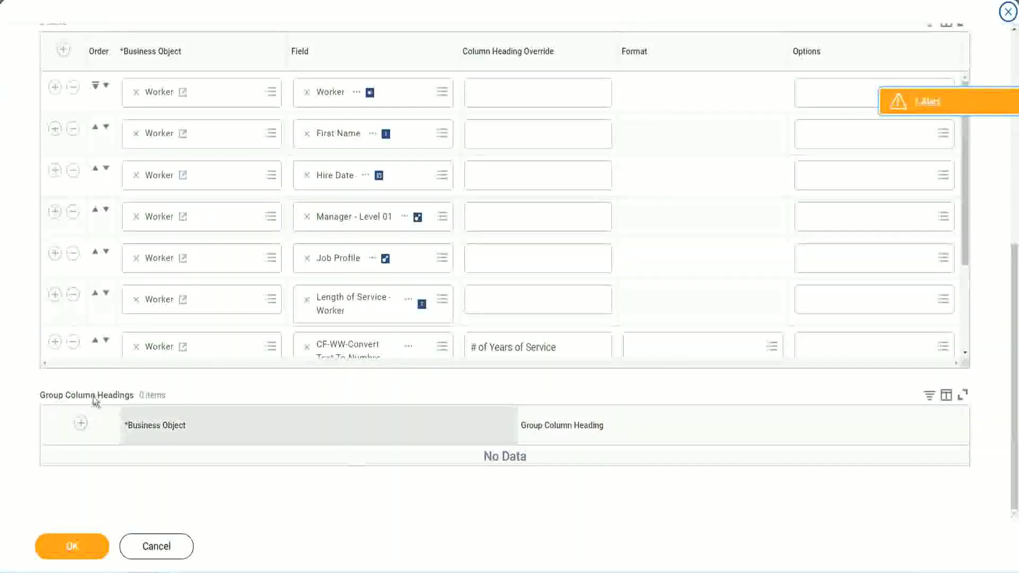
scroll(212, 257, "down", 3)
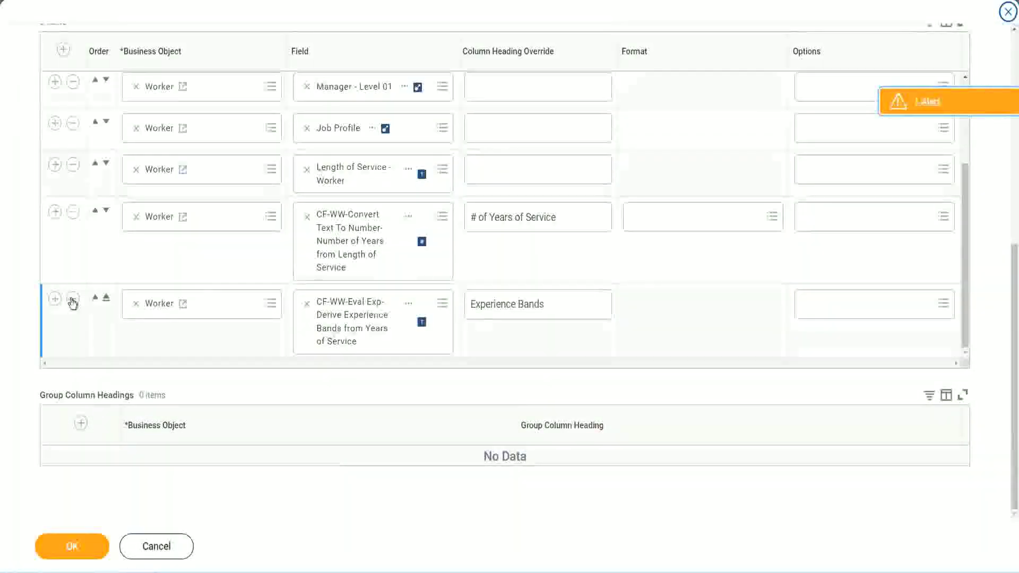
left_click(55, 299)
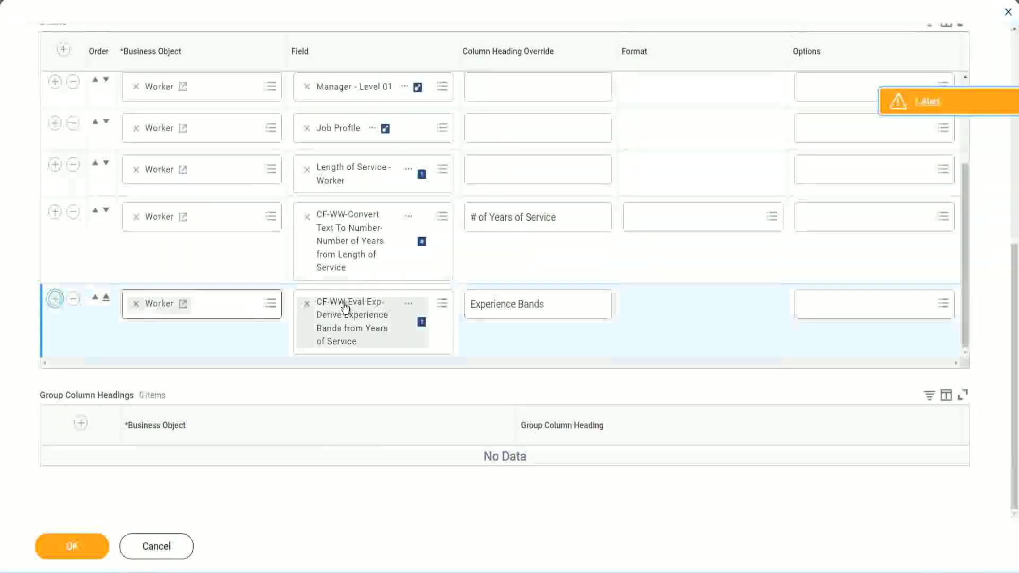
scroll(375, 280, "down", 1)
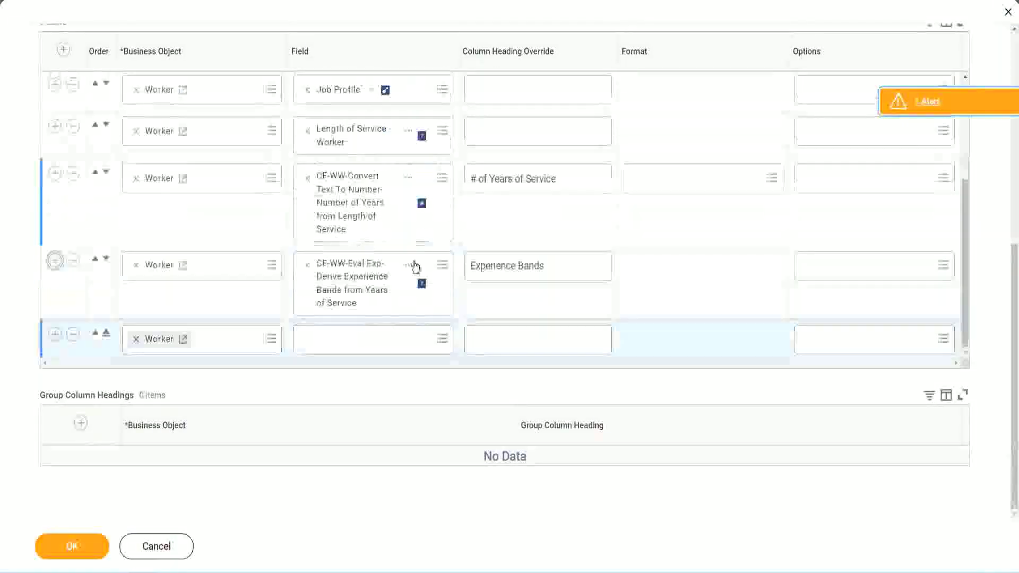
- Copy the calculated field name from the Experience Bands row and paste it into the new Worker row's field search
right_click(355, 287)
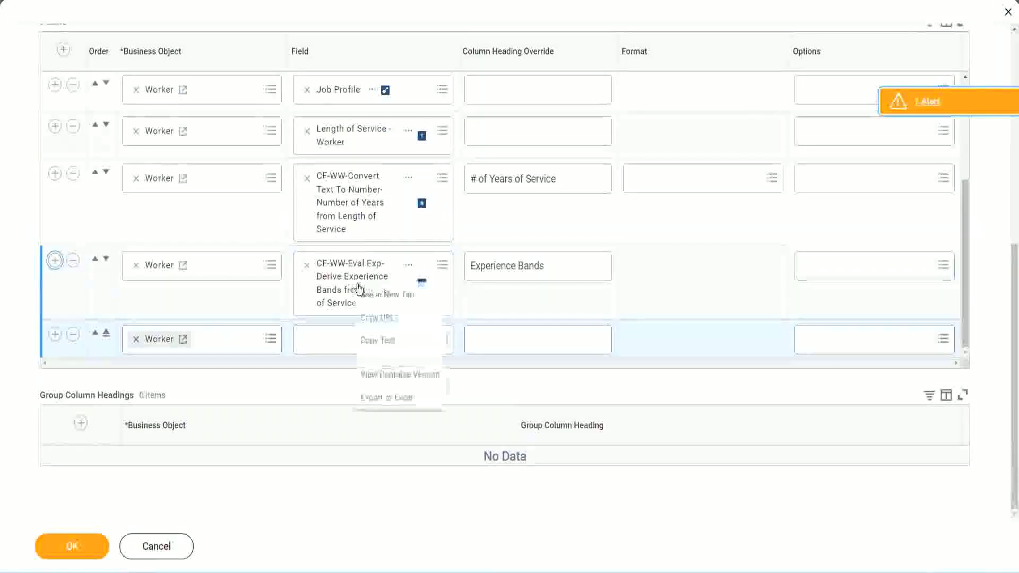
left_click(382, 341)
left_click(371, 345)
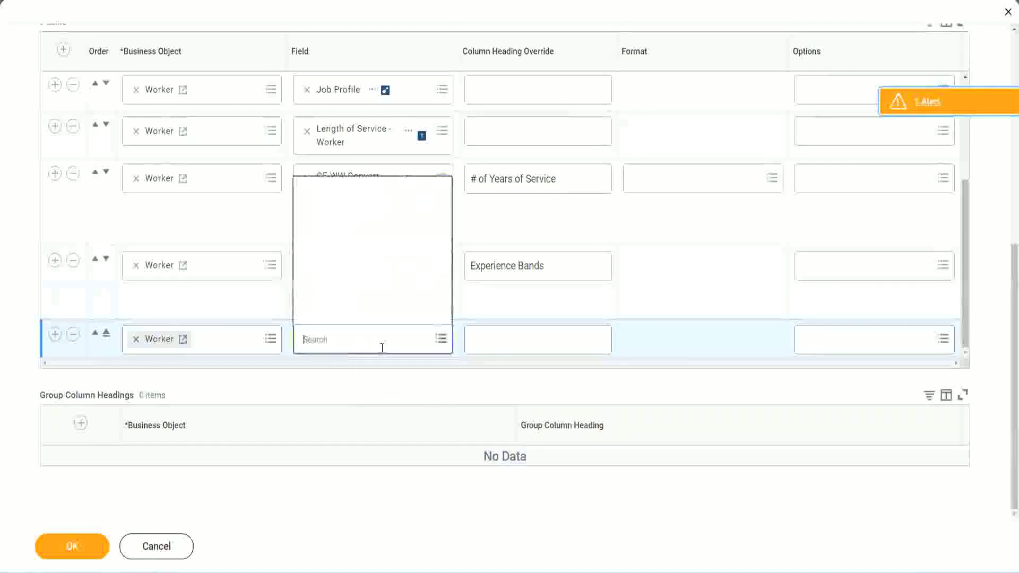
type("Experience Bands from Years of Service")
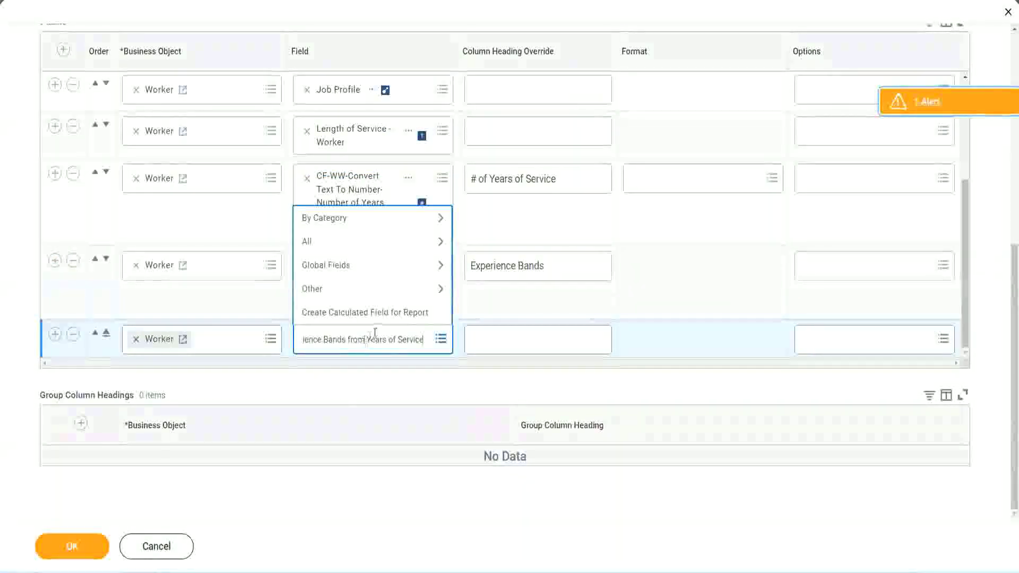
- Change the field search to CF-WW-Eval Exp Band and select CF-WW-Eval Exp Band-Determine Experience Bands from Years of Service for the new row
left_click_drag(307, 332, 260, 336)
left_click(361, 339)
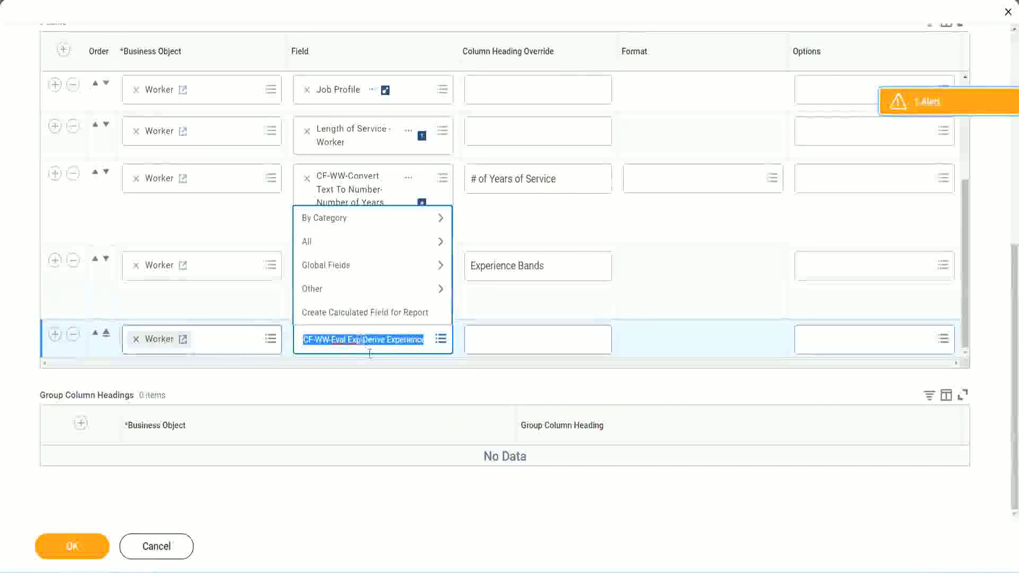
type("Band")
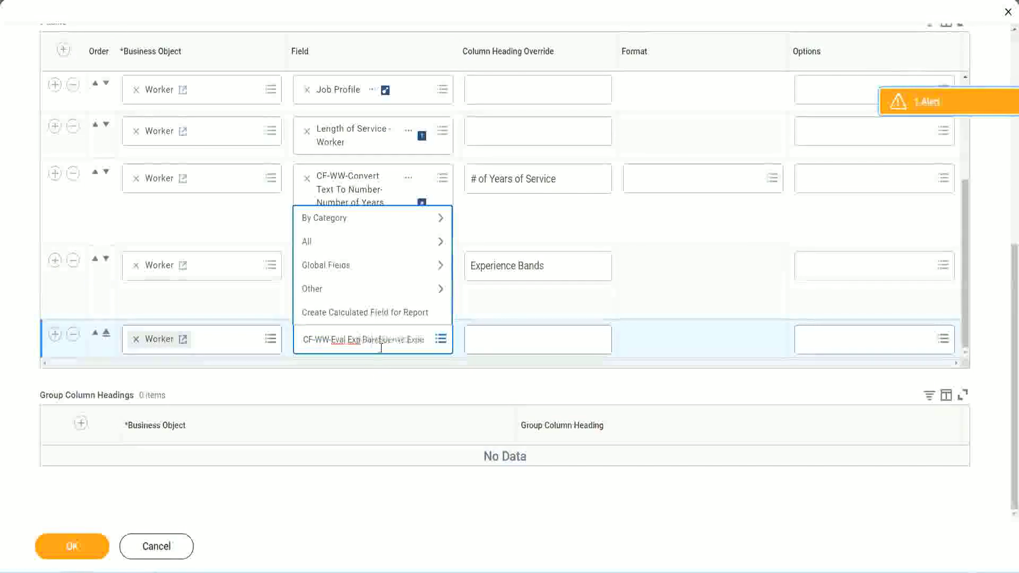
key("Delete")
key("Delete")
key("Delete")
key("Delete")
key("Delete")
key("Delete")
key("Delete")
key("Delete")
key("Delete")
key("Delete")
key("Delete")
key("Delete")
key("Delete")
key("Delete")
key("Delete")
key("Delete")
key("Delete")
key("Delete")
key("Delete")
key("Delete")
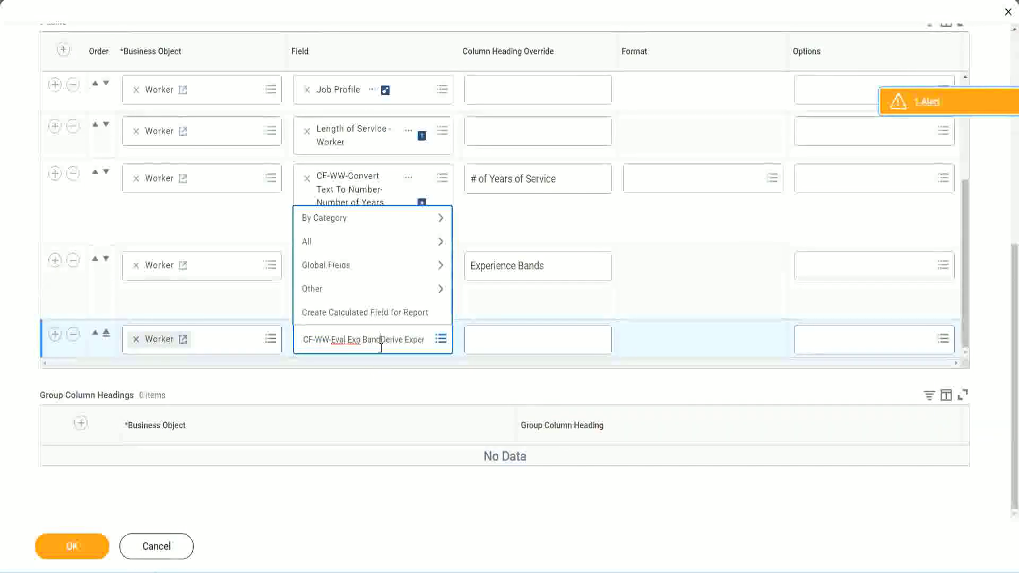
key("Delete")
key("Delete")
key("Delete")
key("Delete")
key("Delete")
key("Delete")
key("Delete")
key("Delete")
key("Delete")
key("Delete")
key("Delete")
key("Delete")
key("Delete")
key("Delete")
key("Delete")
key("Delete")
key("Delete")
key("Return")
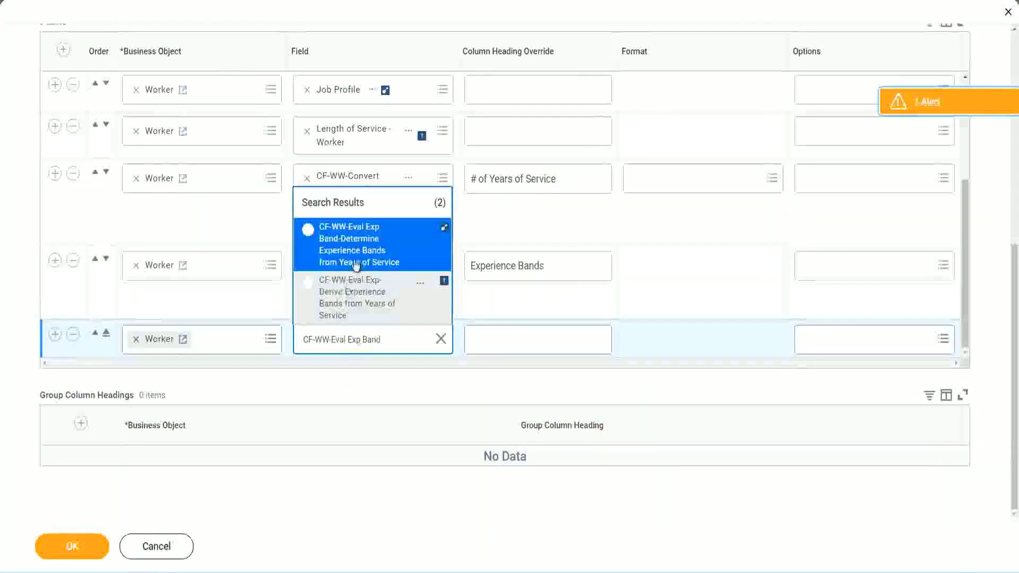
left_click(372, 252)
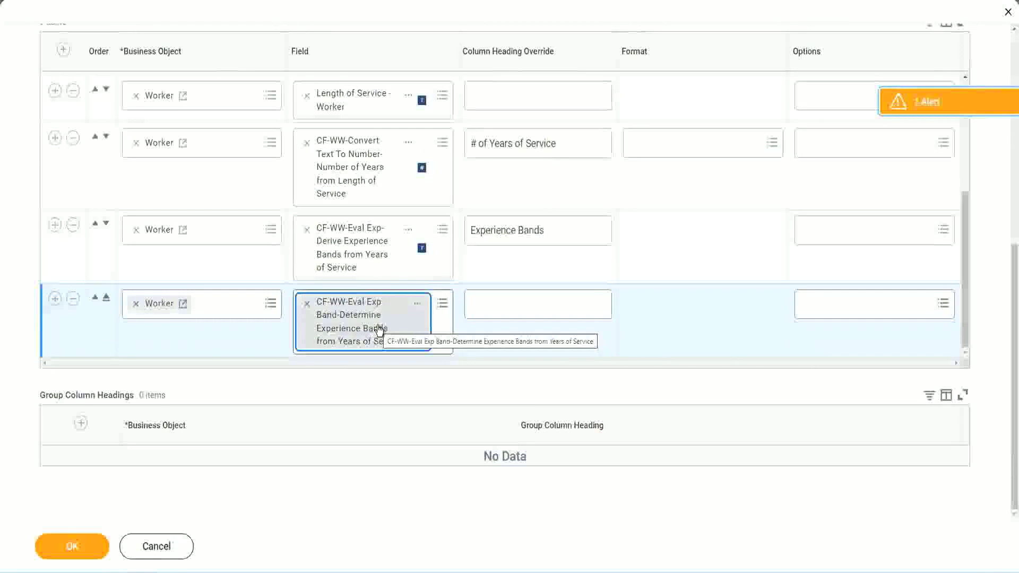
- Set the new row's column heading override to Experience Bands (Eval Exp Bands), reusing the heading from the row above, and save the report
left_click(560, 231)
key("ctrl+c")
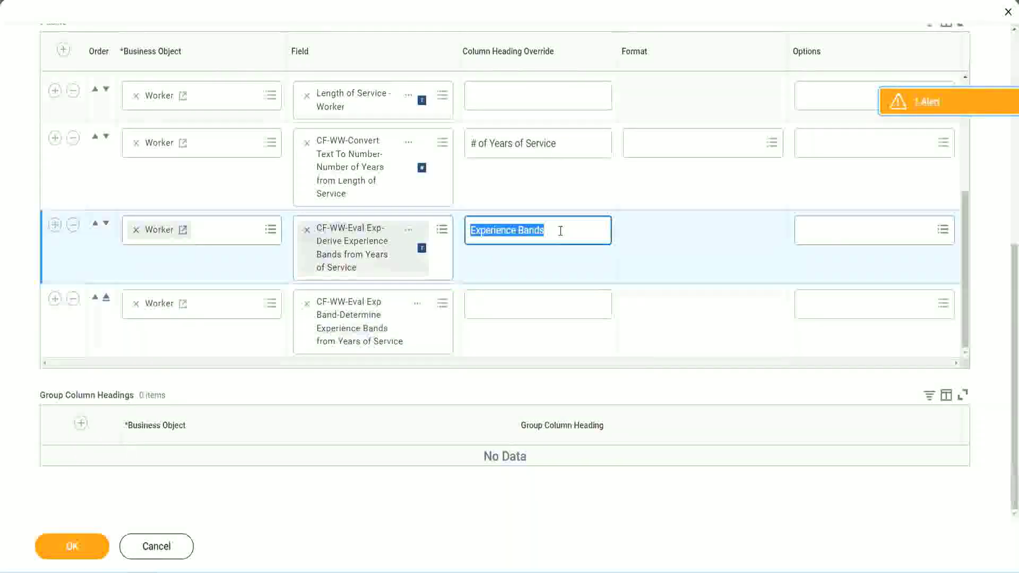
left_click(495, 303)
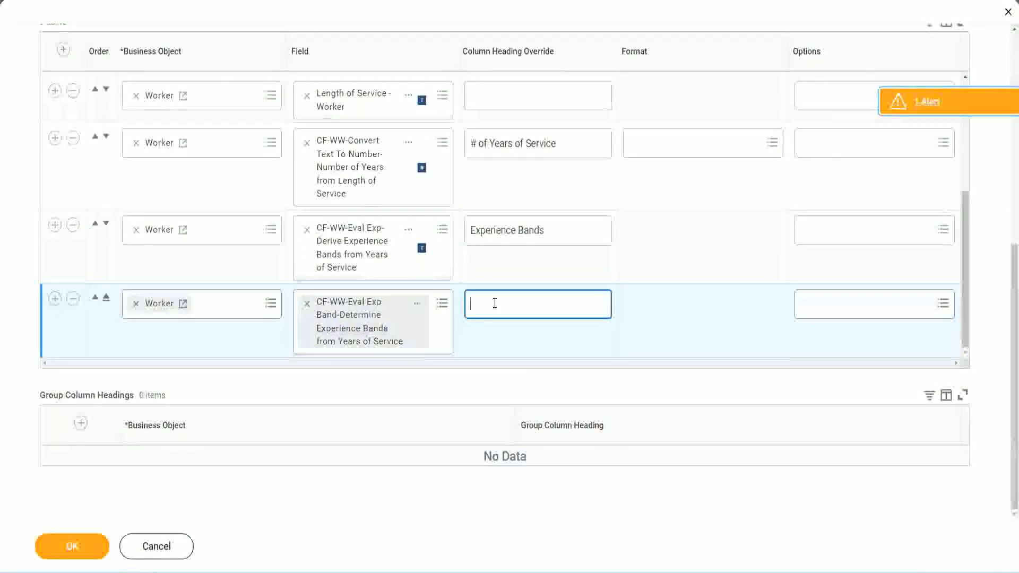
key("ctrl+v")
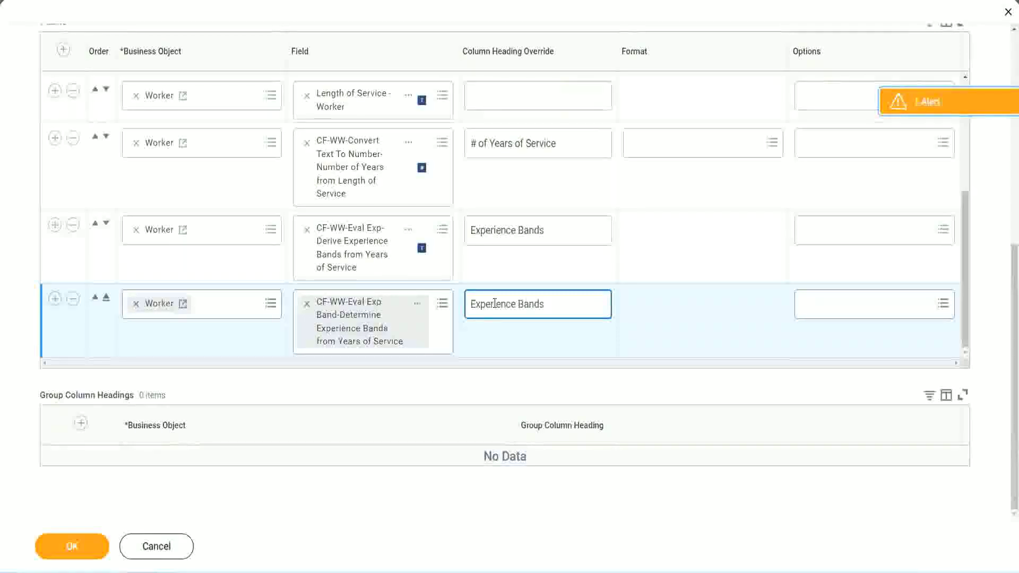
type("(")
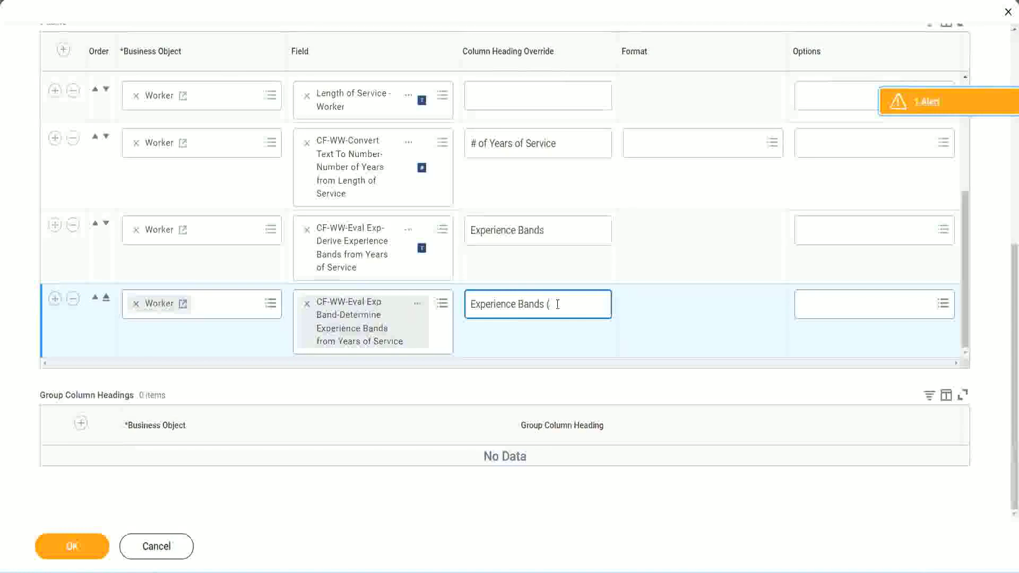
type("Eval E")
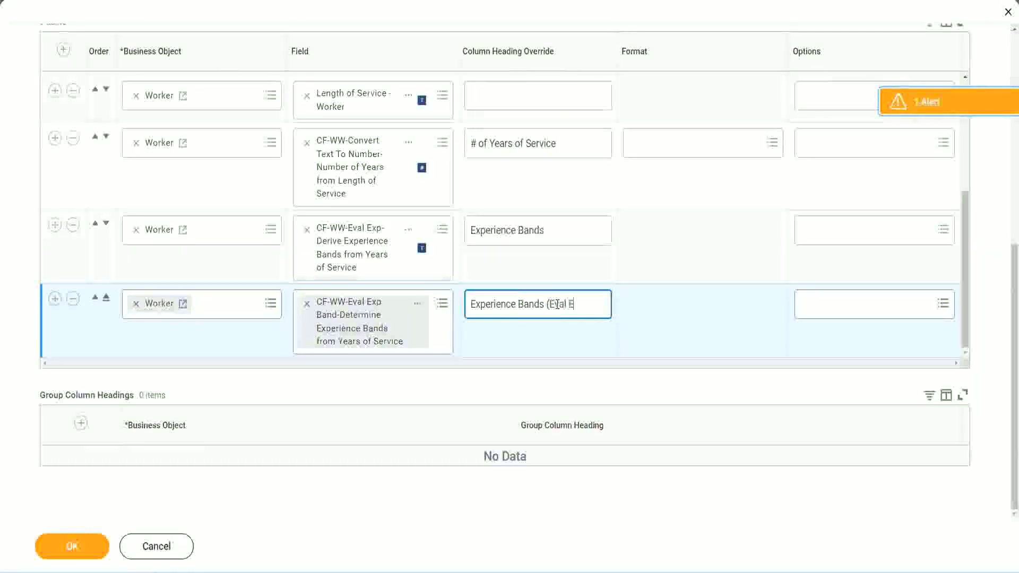
type("xp Bands)")
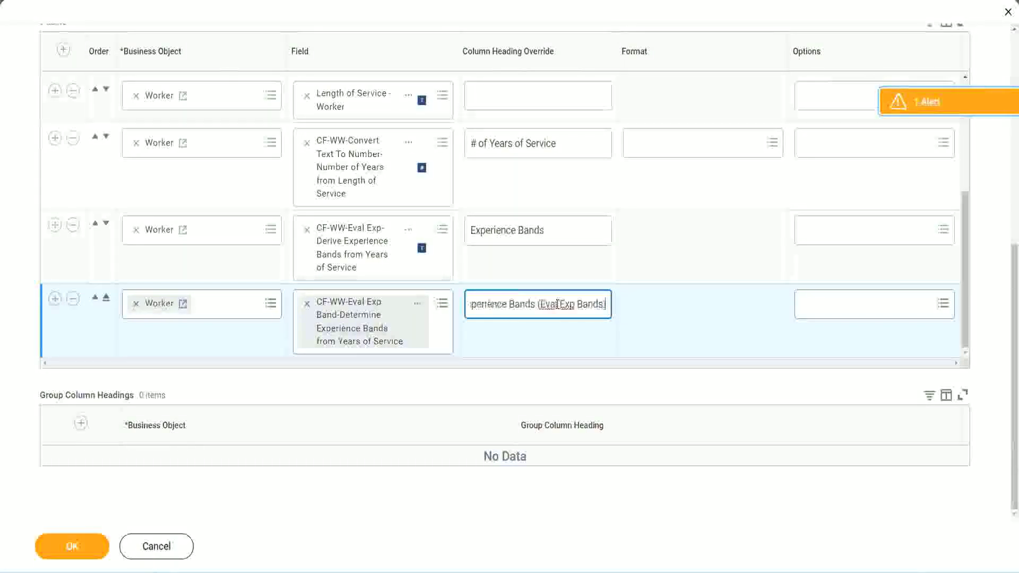
double_click(567, 304)
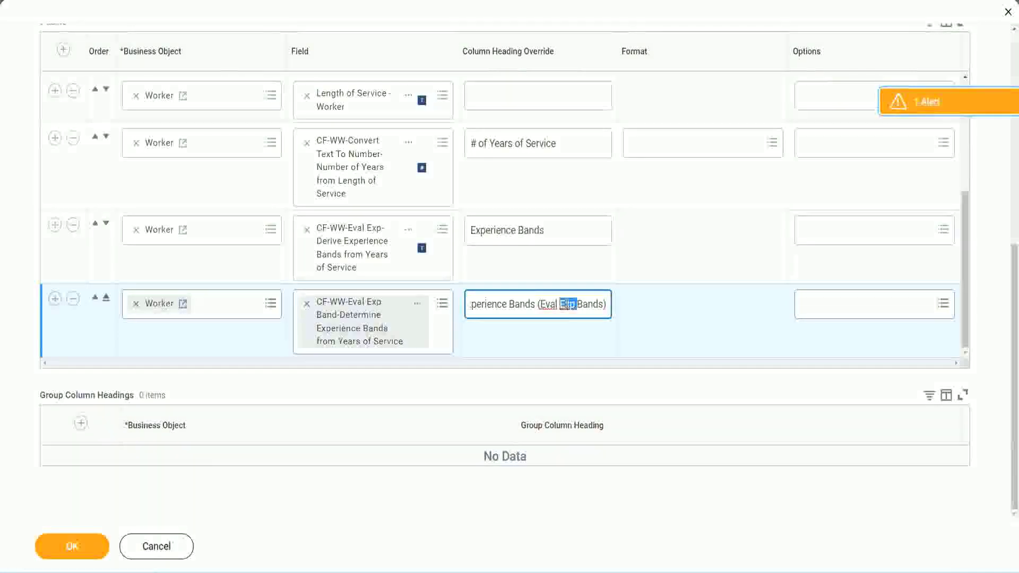
left_click(587, 302)
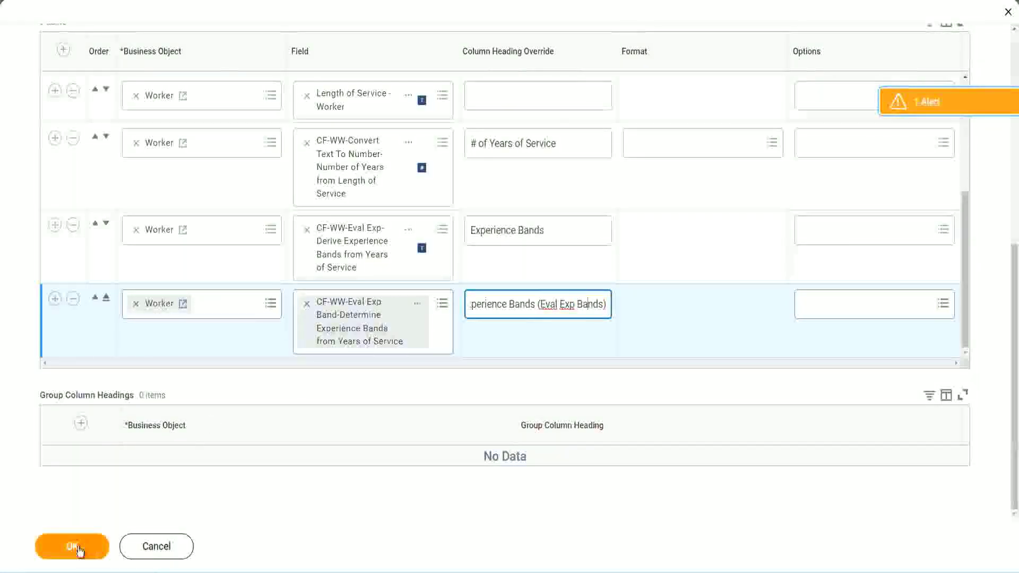
left_click(77, 548)
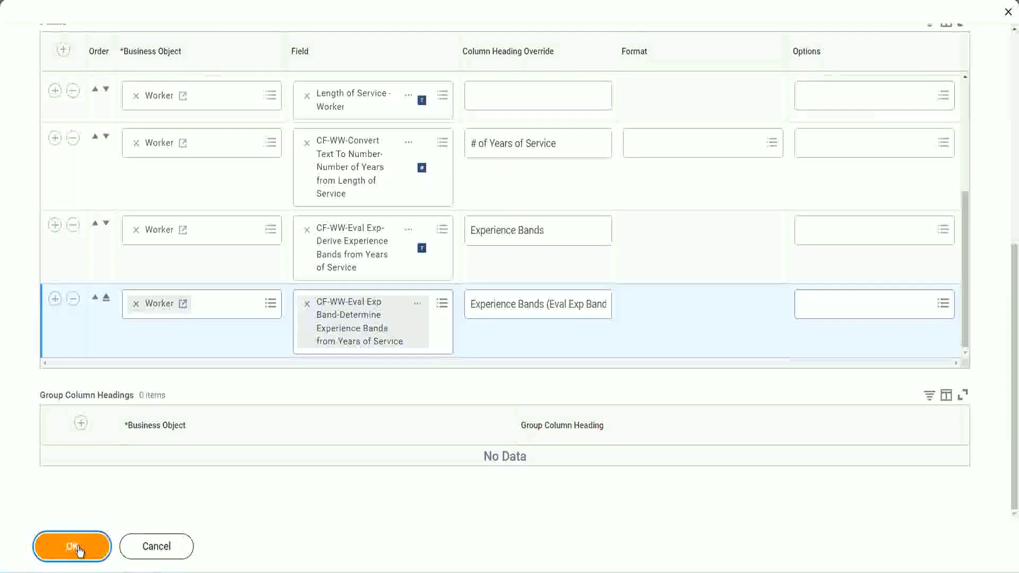